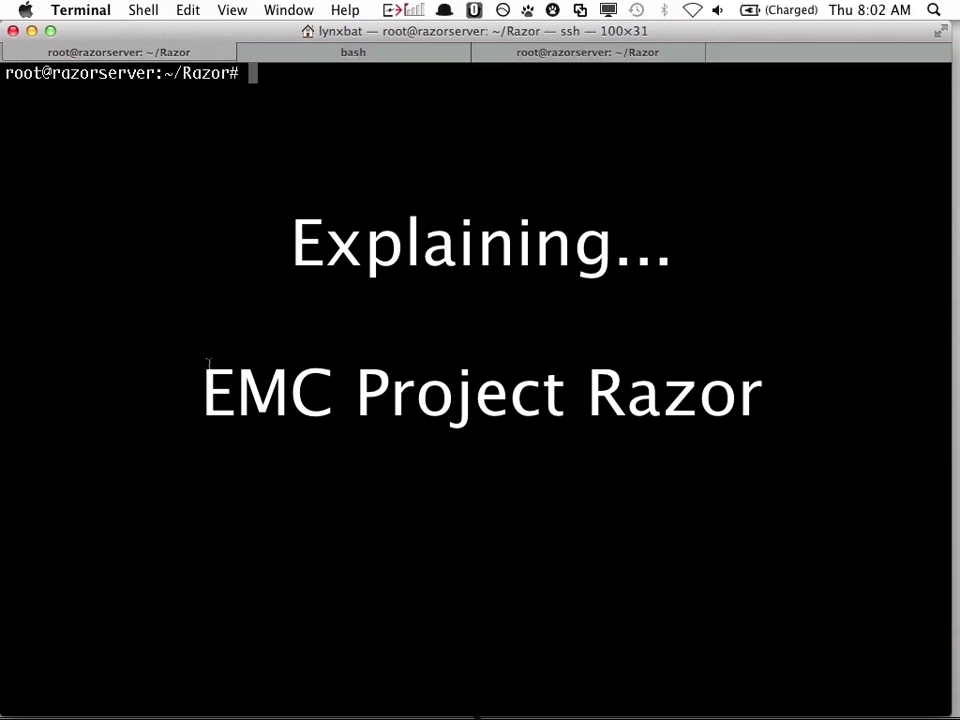
Step: Run razor to show its v0.9.4.1 usage and highlight the loaded slices, including node
type("razor")
key("Return")
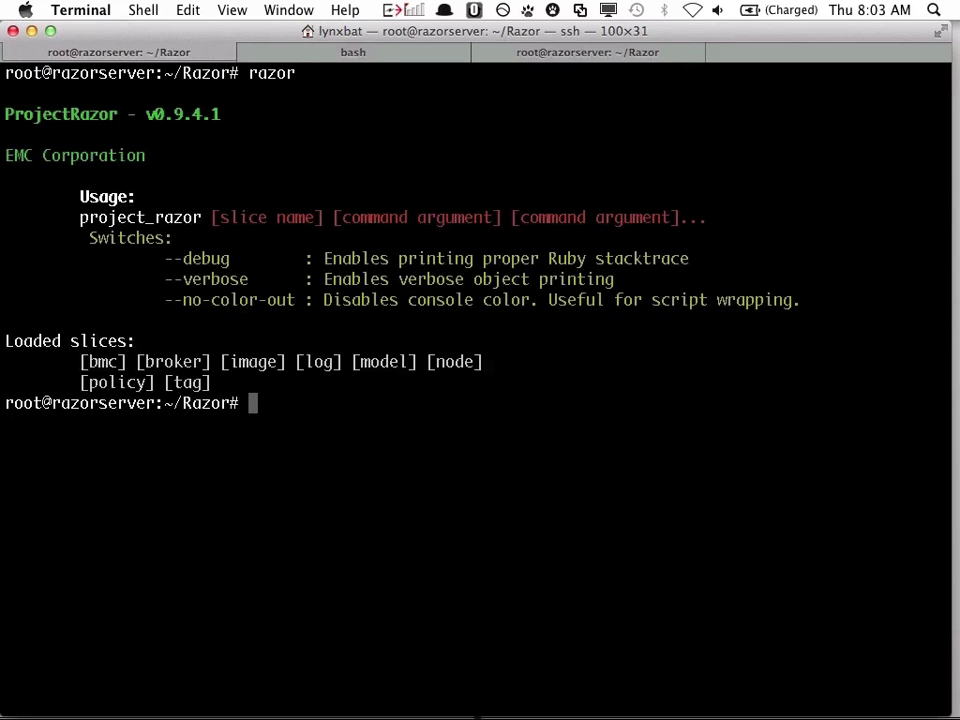
left_click_drag(84, 362, 268, 376)
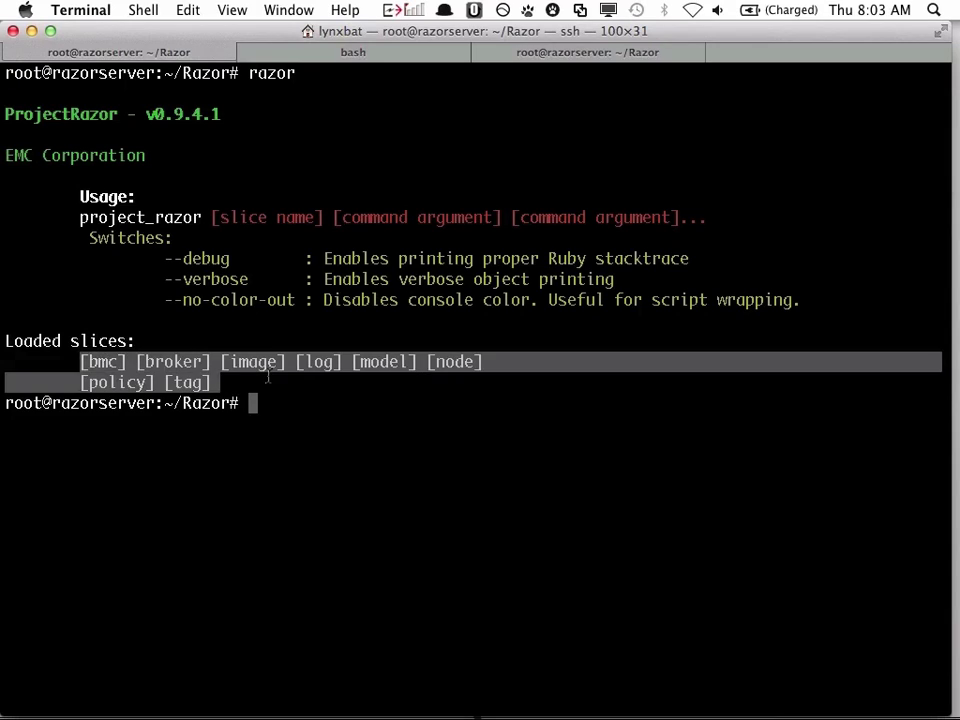
left_click(435, 486)
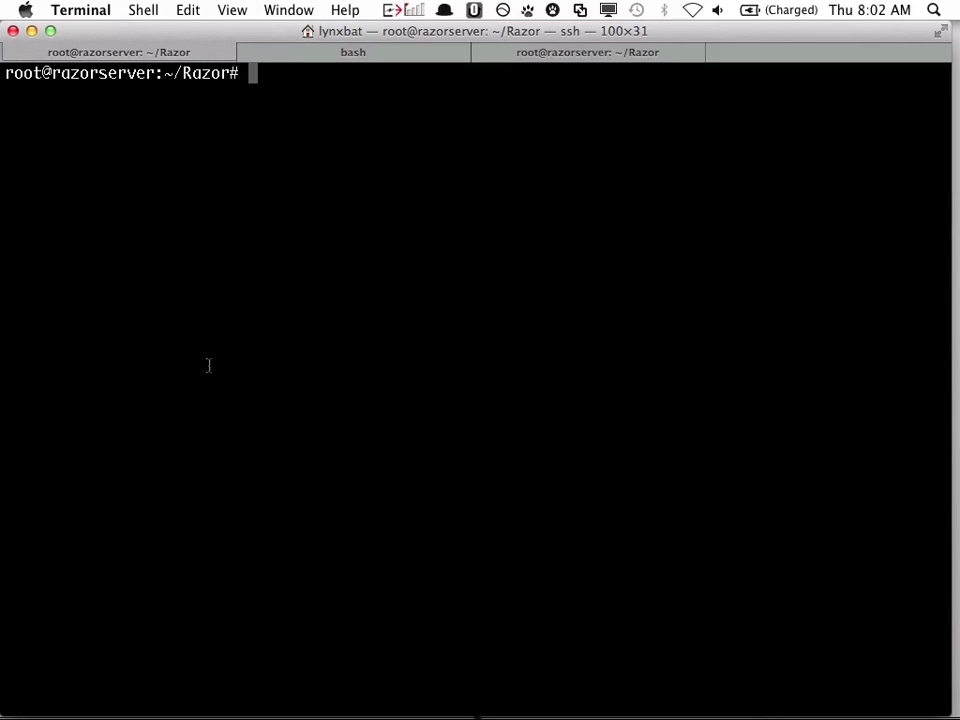
type("razor")
key("Return")
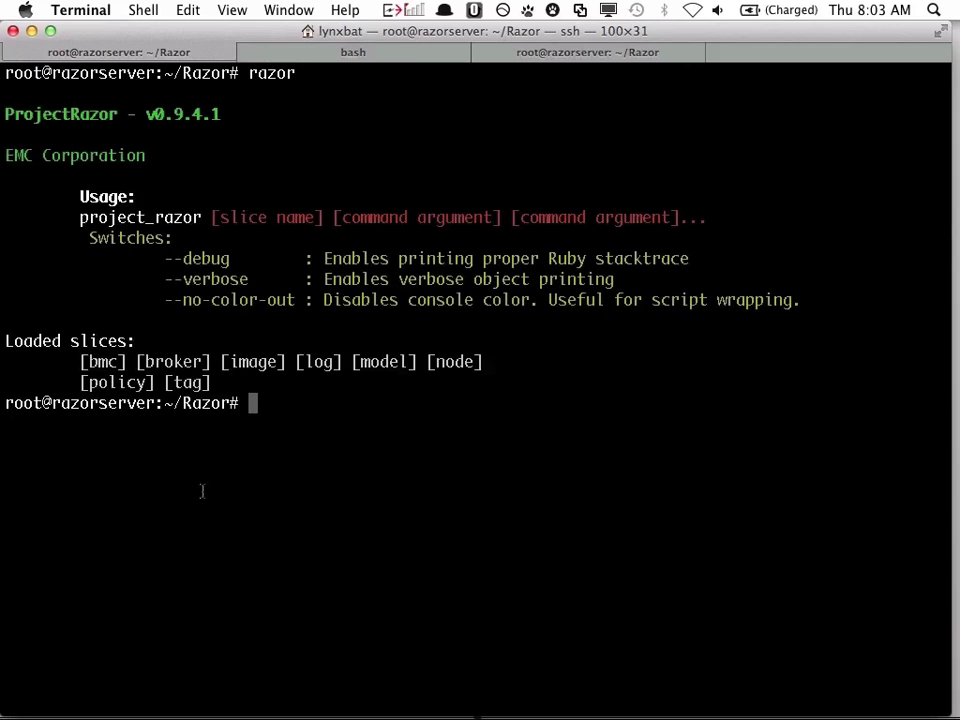
left_click_drag(80, 362, 268, 376)
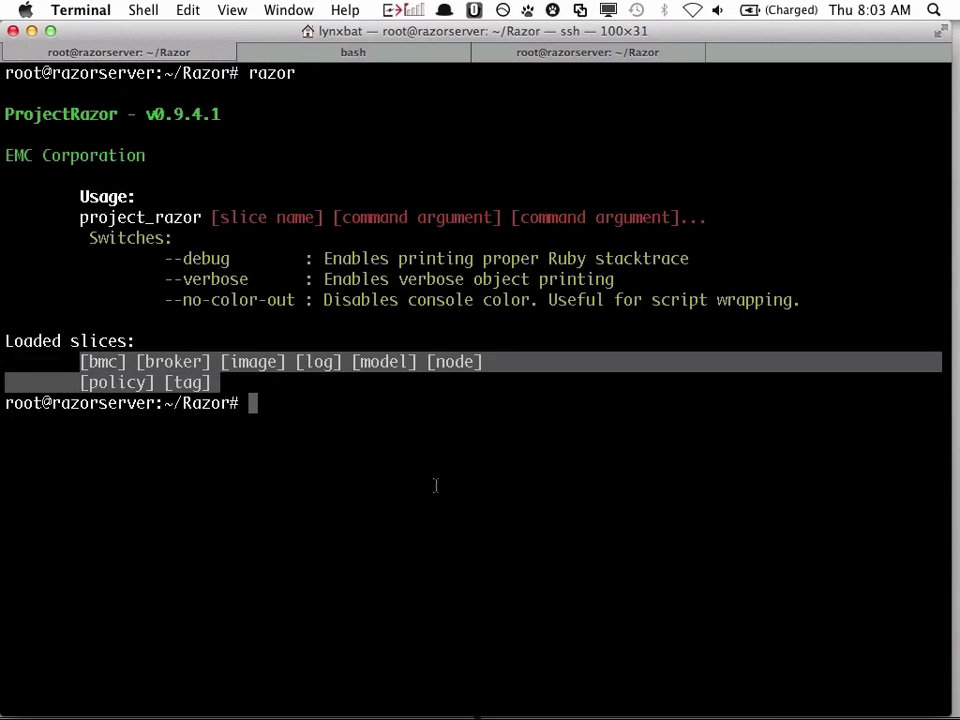
double_click(458, 364)
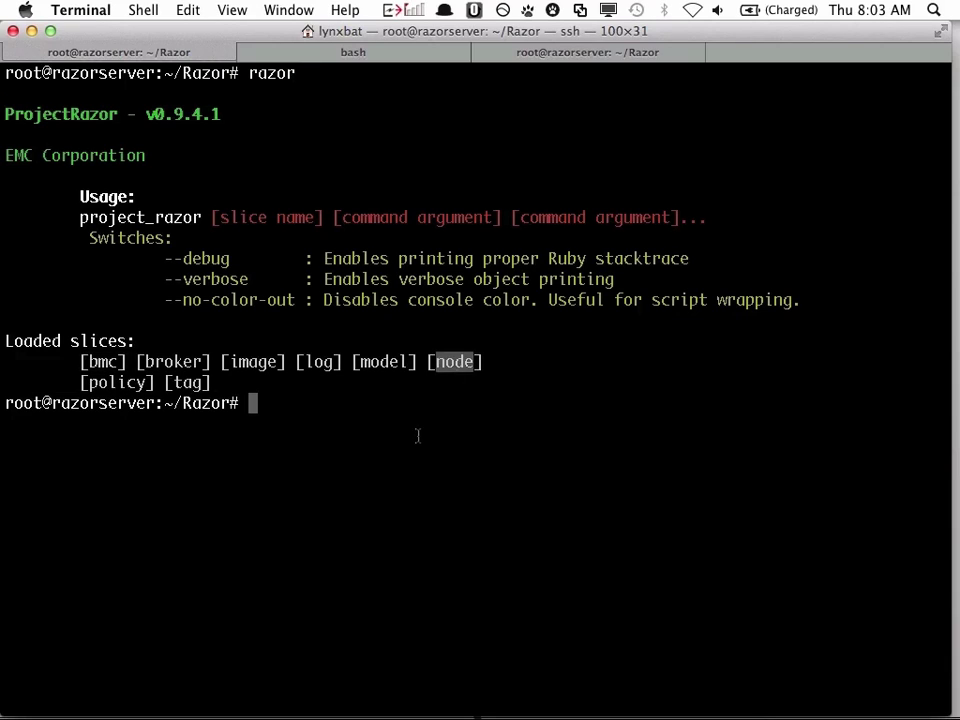
Step: List discovered nodes with razor node, then rerun it as a live watch --color view
type("razor node")
key("Return")
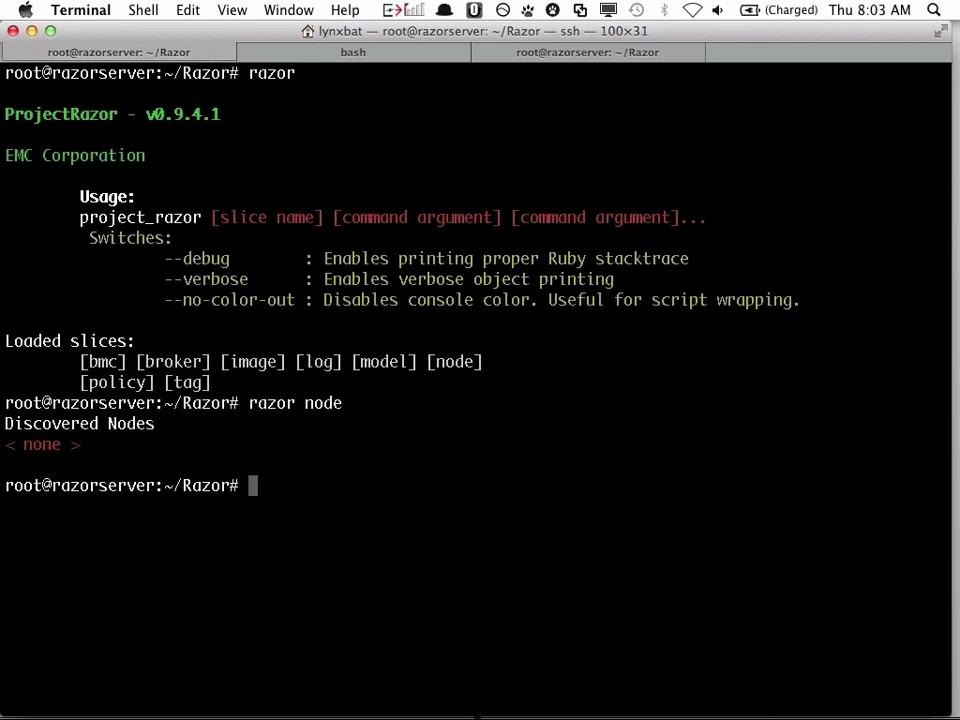
key("Up")
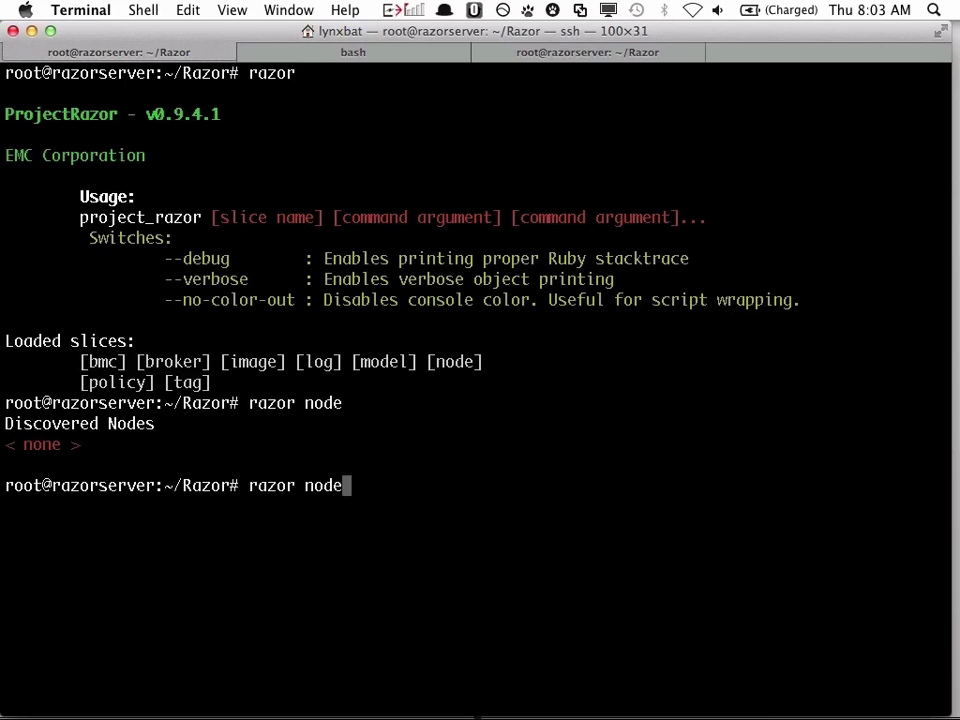
key("ctrl+a")
type("watch --color")
key("Return")
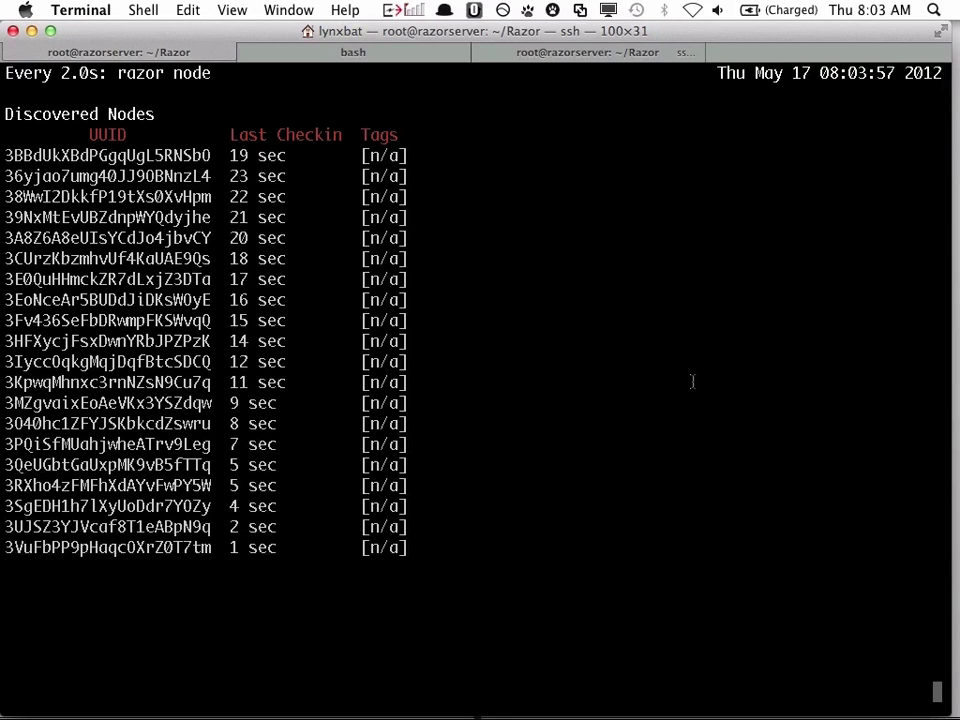
Step: Stop the watch, relist the nodes and show attributes for node 3VuFbPP9
key("ctrl+c")
type("razor node")
key("Return")
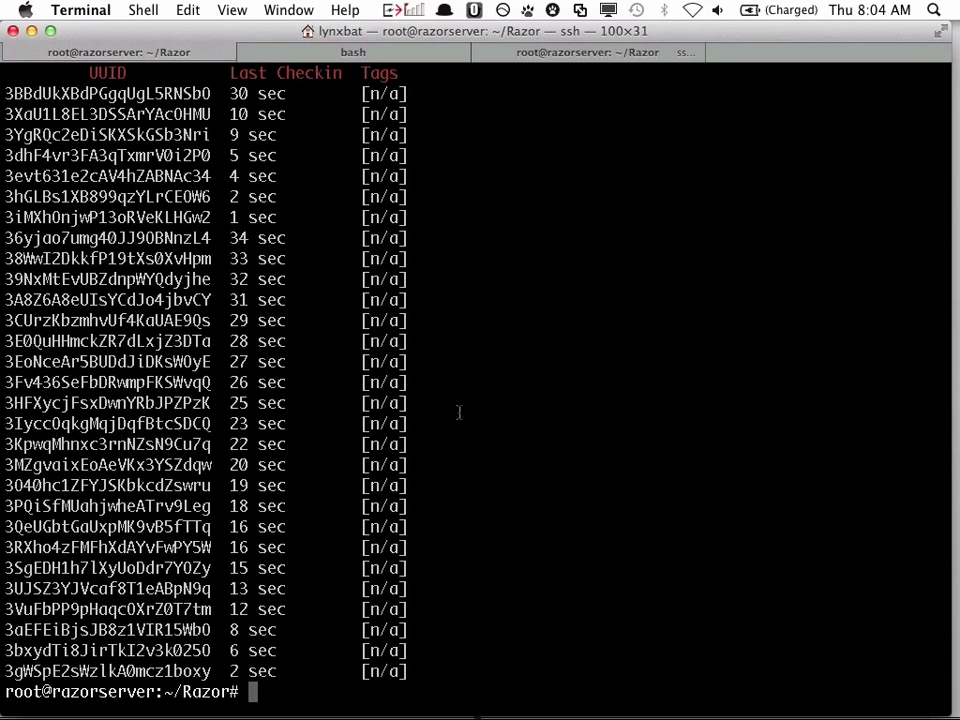
left_click_drag(81, 608, 5, 608)
type("razor node attrib")
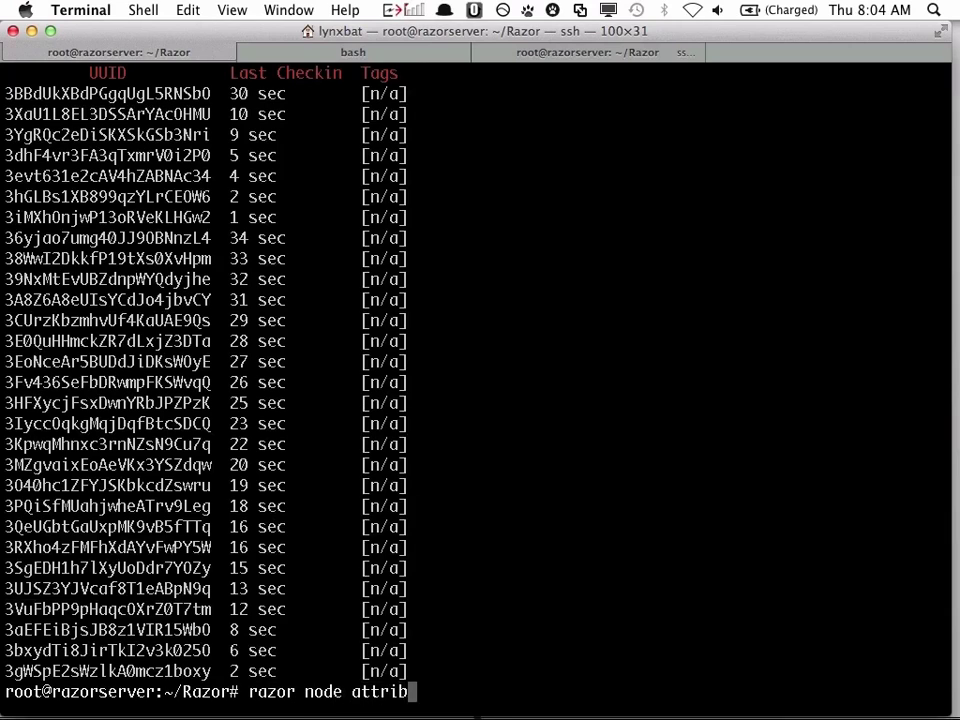
key("super+v")
key("Return")
Step: Page through the node's attributes with | more, noting the Dell PowerEdge vendor and cpu0 size
key("Up")
type("| ")
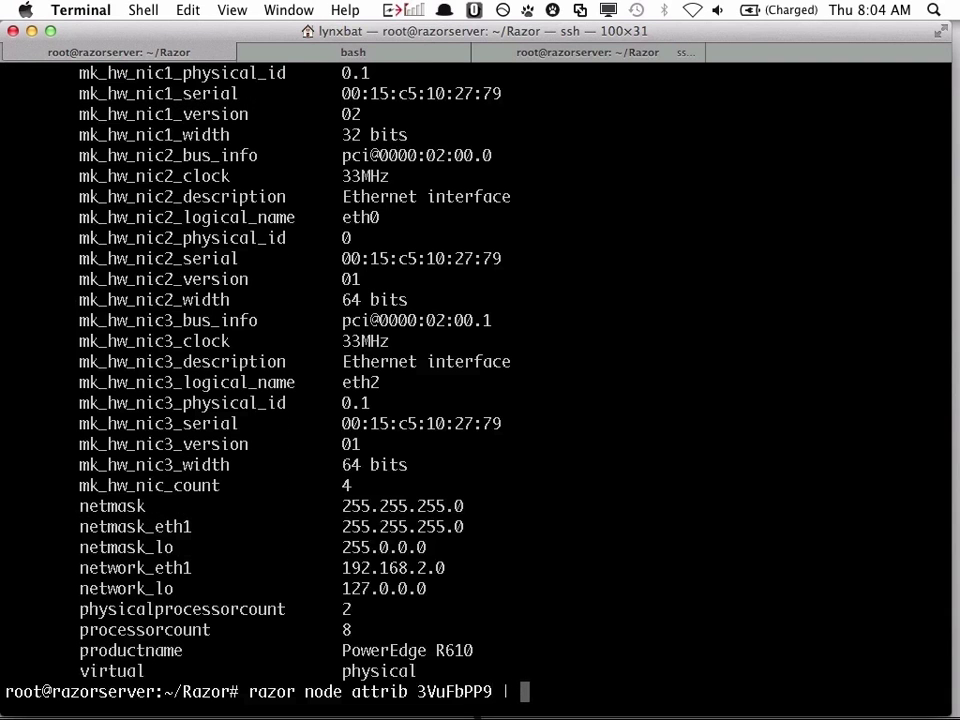
type("more")
key("Return")
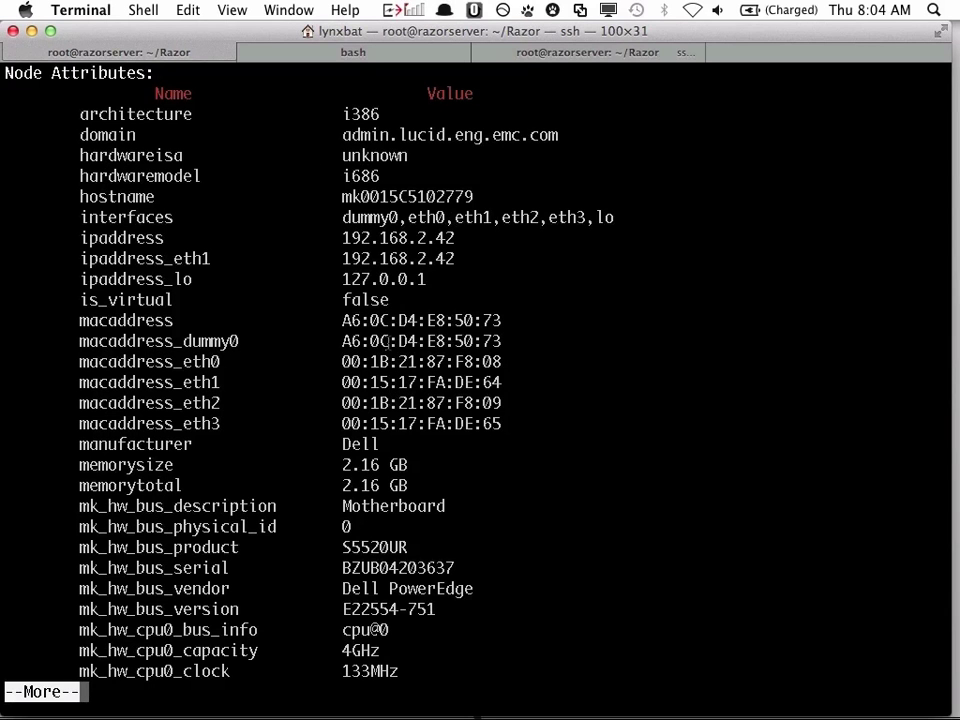
key("space")
scroll(400, 300, "up", 5)
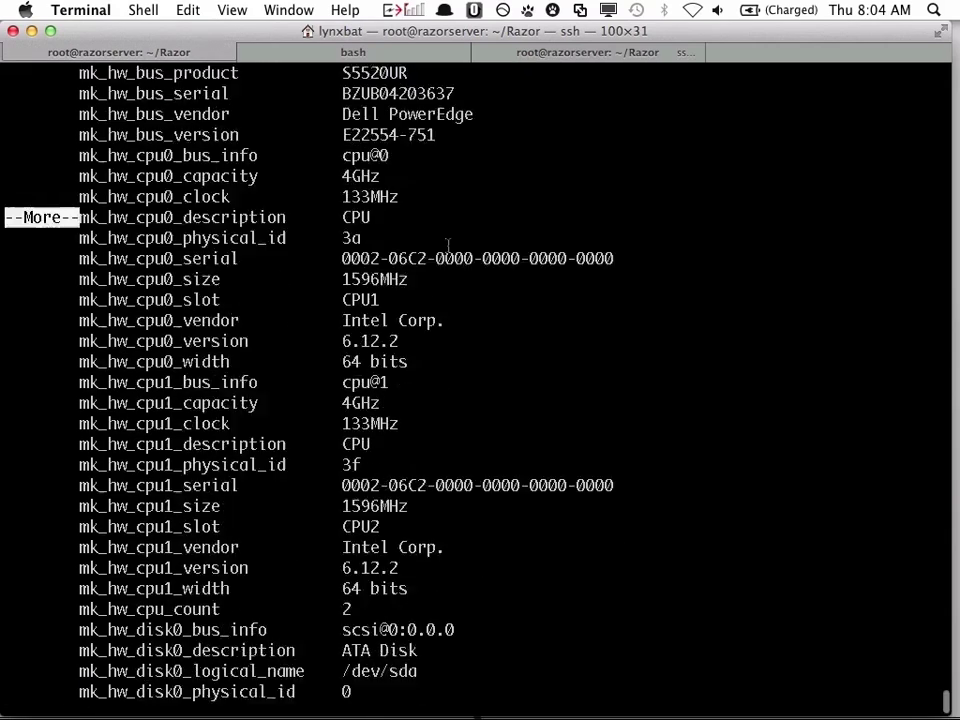
left_click_drag(473, 217, 342, 217)
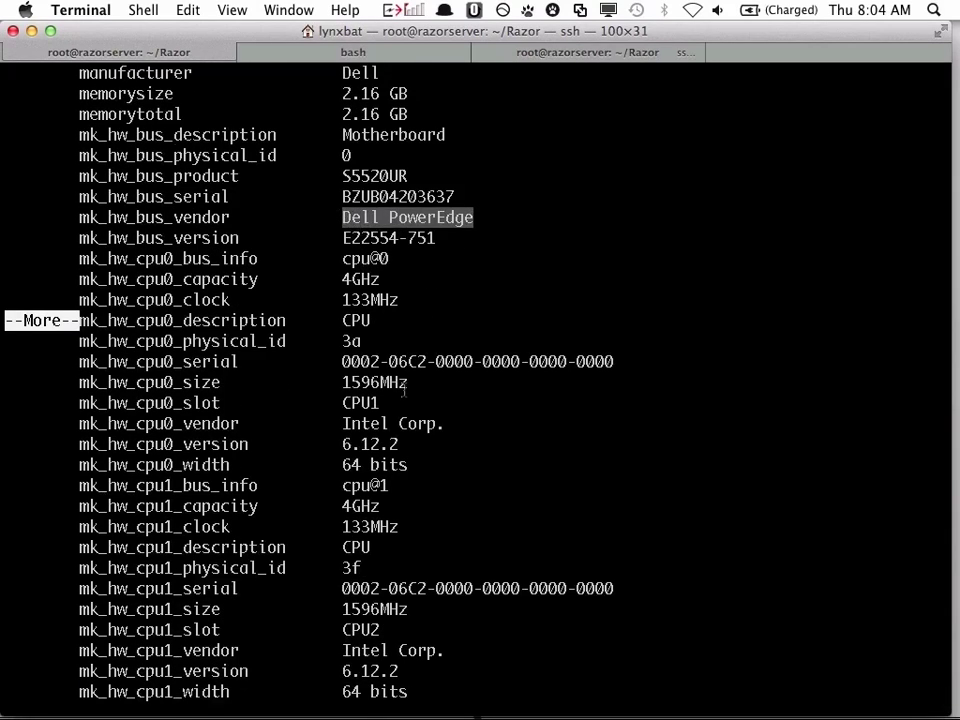
double_click(404, 388)
scroll(411, 424, "down", 5)
key("Return")
key("Return")
key("Return")
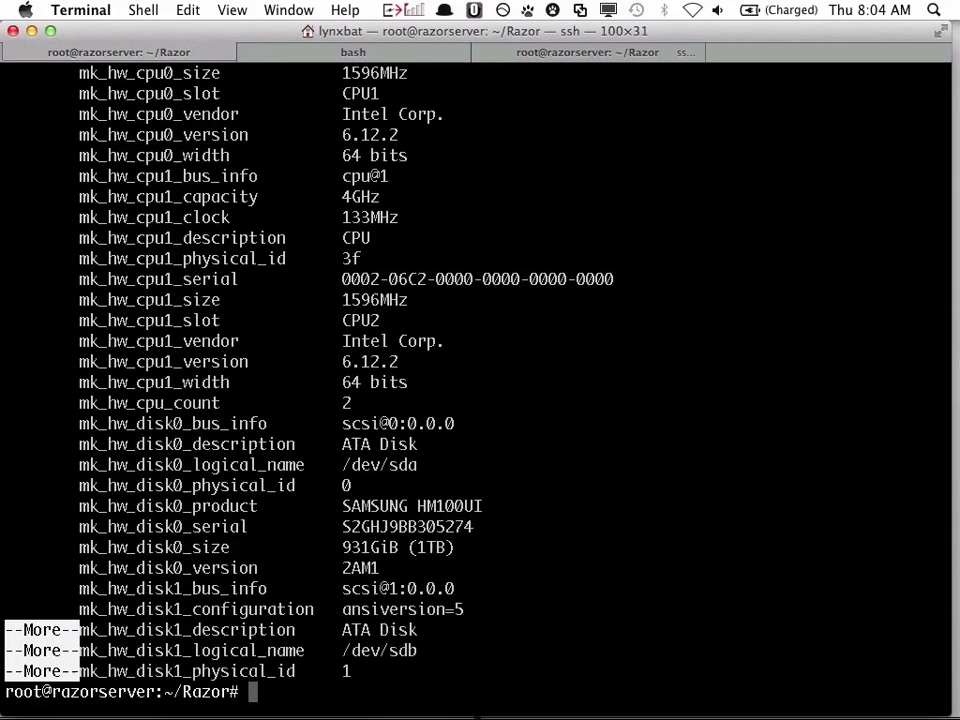
Step: Filter the attributes with grep count, highlighting mk_hw_cpu_count and mk_hw_nic_count
key("Up")
key("BackSpace")
key("BackSpace")
key("BackSpace")
key("BackSpace")
type("grep count")
key("Return")
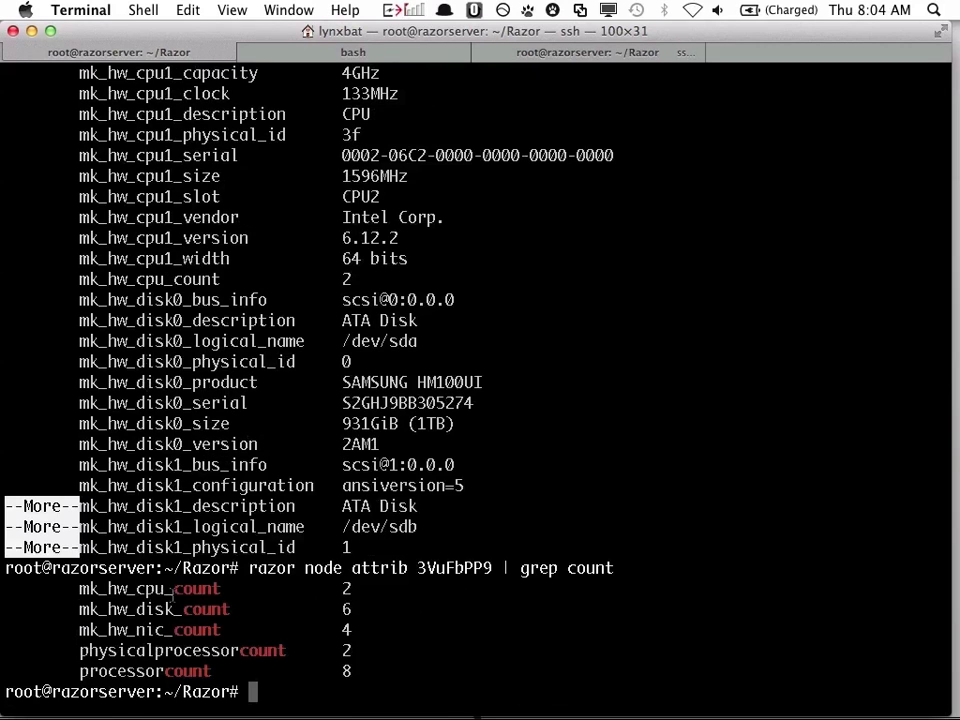
double_click(197, 592)
double_click(158, 630)
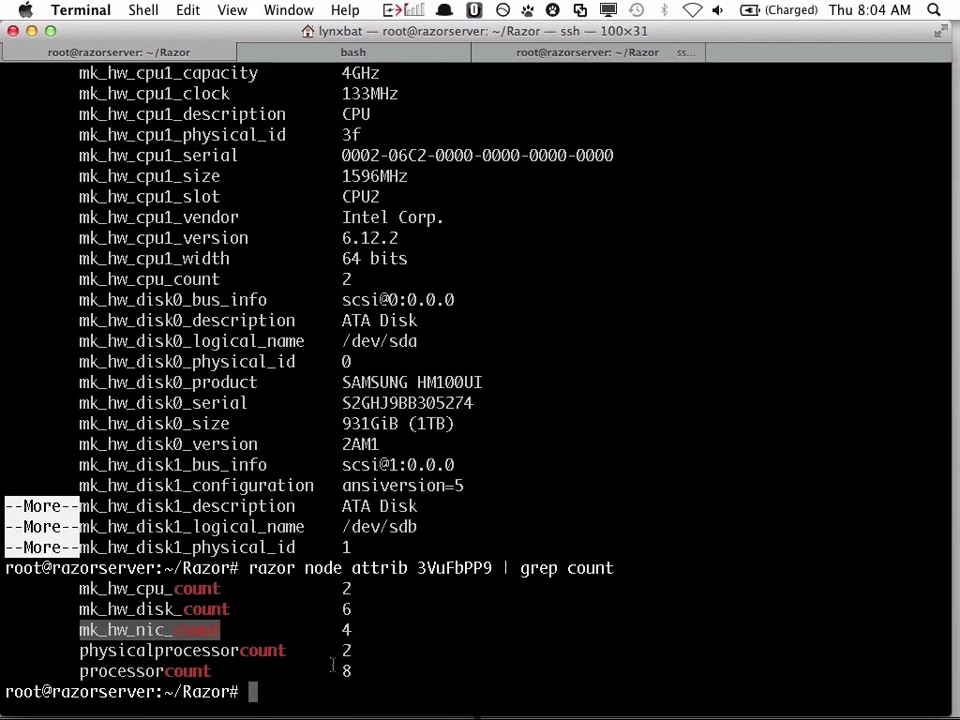
key("Return")
key("Return")
Step: Filter the attributes for vendor entries, note PowerEdge, then clear the screen
key("Up")
key("BackSpace")
key("BackSpace")
key("BackSpace")
key("BackSpace")
key("BackSpace")
type("vendor")
key("Return")
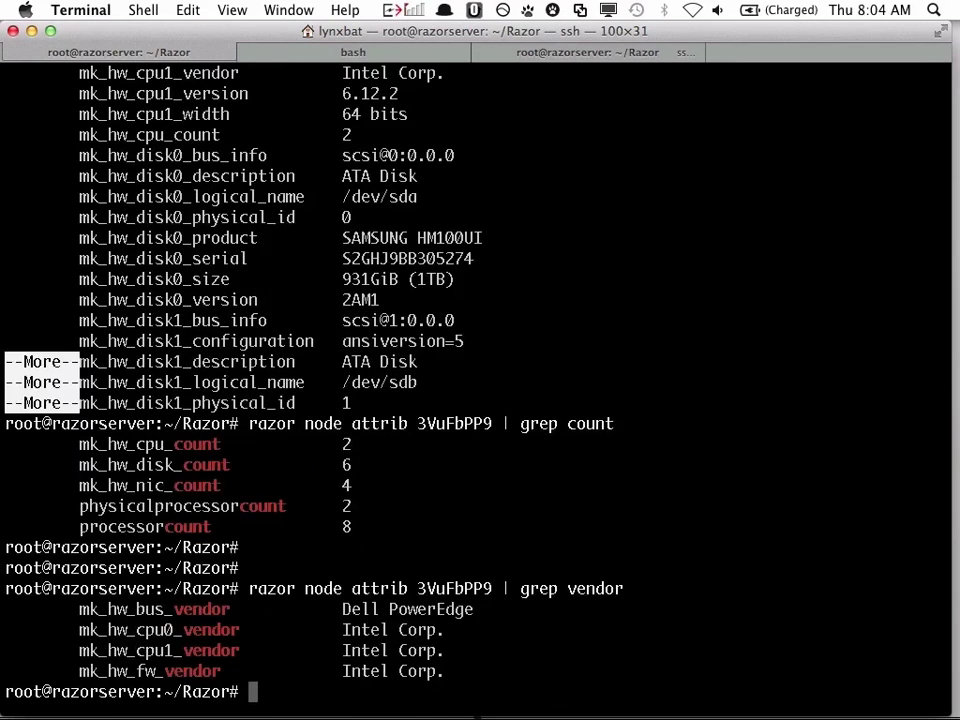
double_click(430, 609)
type("clear")
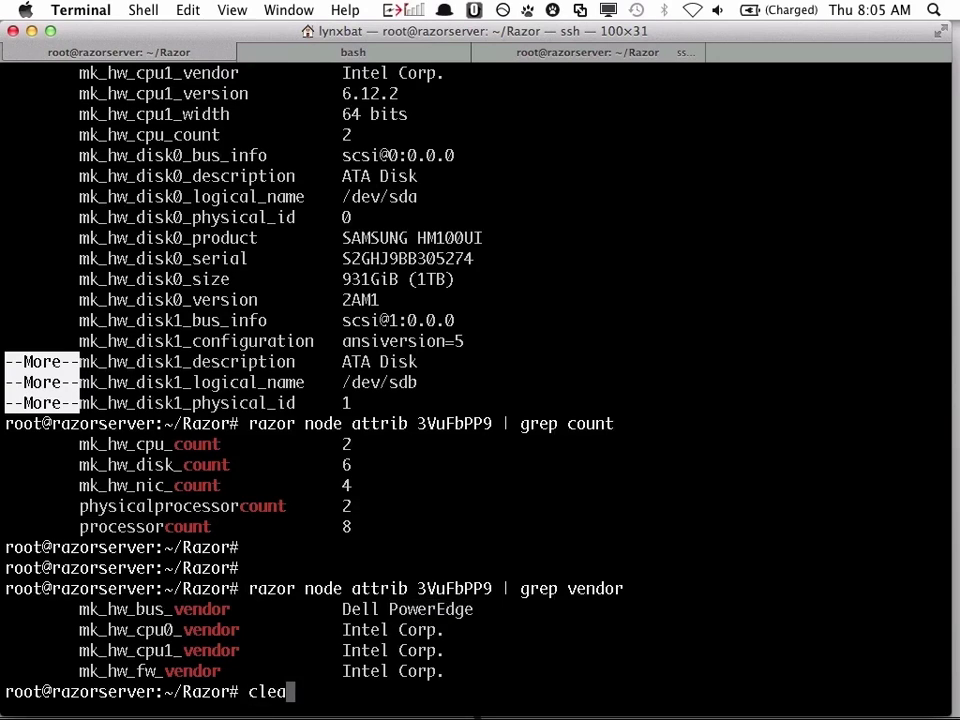
key("Return")
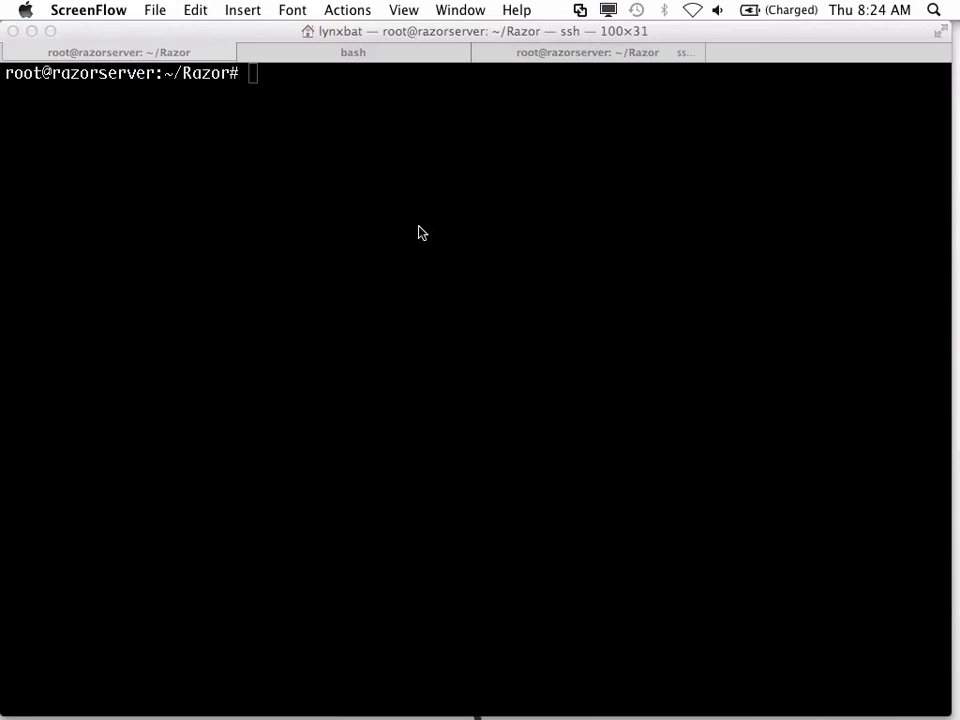
Step: List the nodes again and show attributes for node 3BBdUkXBdPGgqUgL5RNSb0
left_click(420, 233)
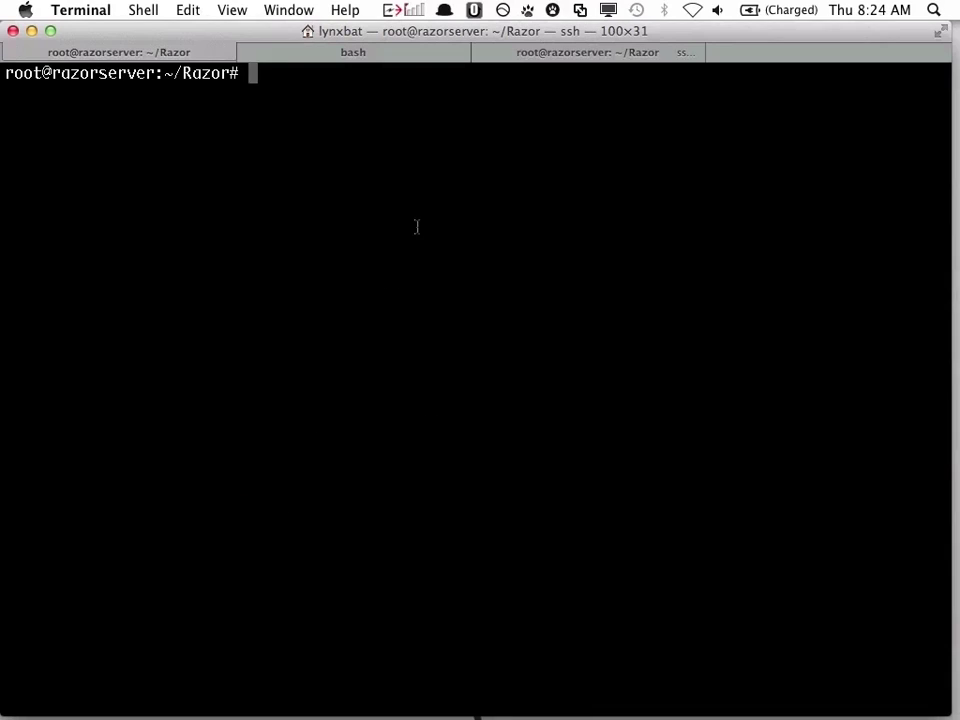
type("razor node")
key("Return")
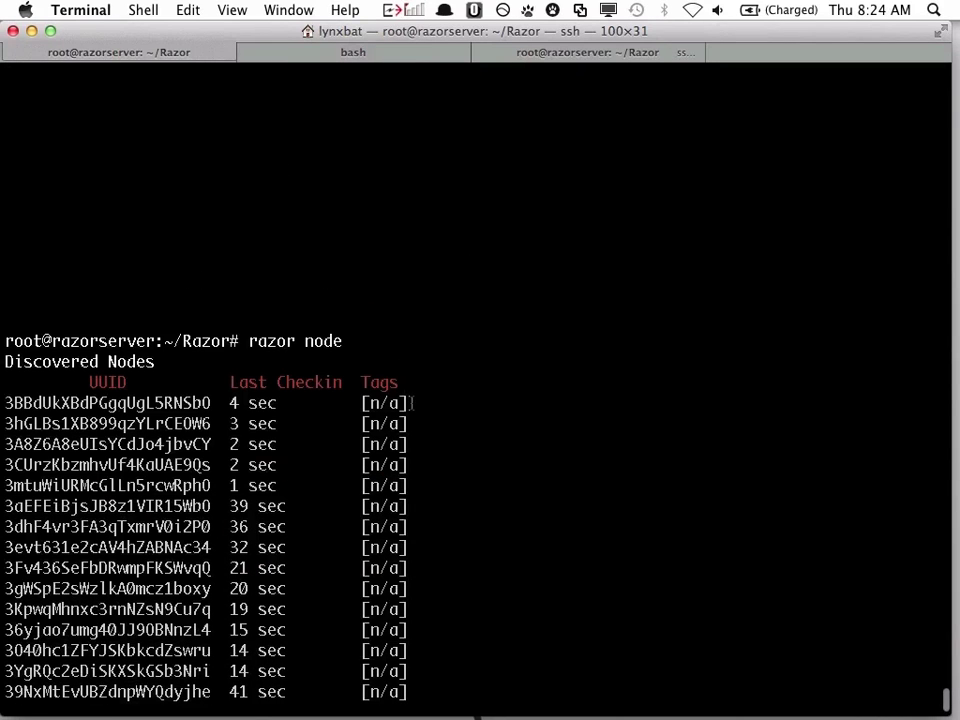
double_click(107, 403)
type("rao")
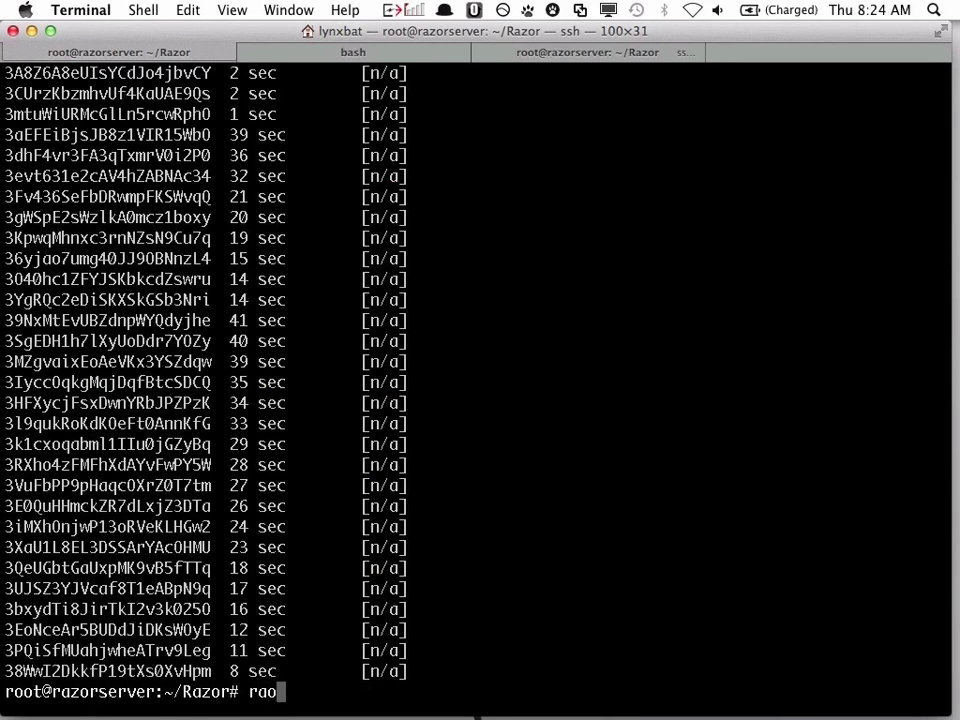
key("BackSpace")
type("zor node attrib")
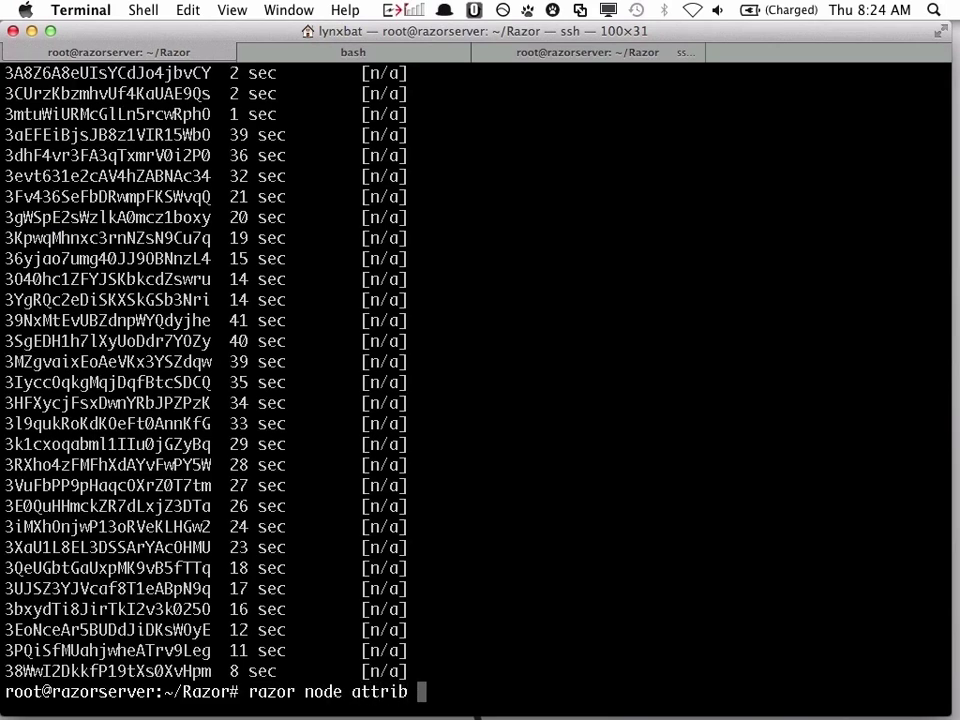
key("super+v")
key("Return")
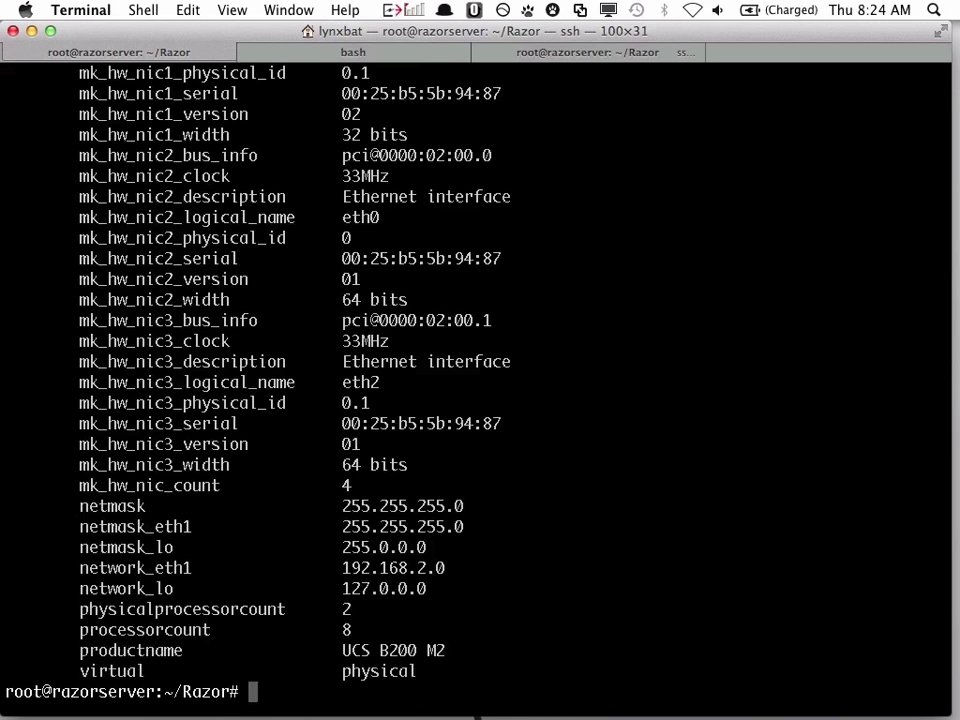
Step: Filter that node's attributes with | grep vendor, then clear the screen
key("Up")
type("| grep vendor")
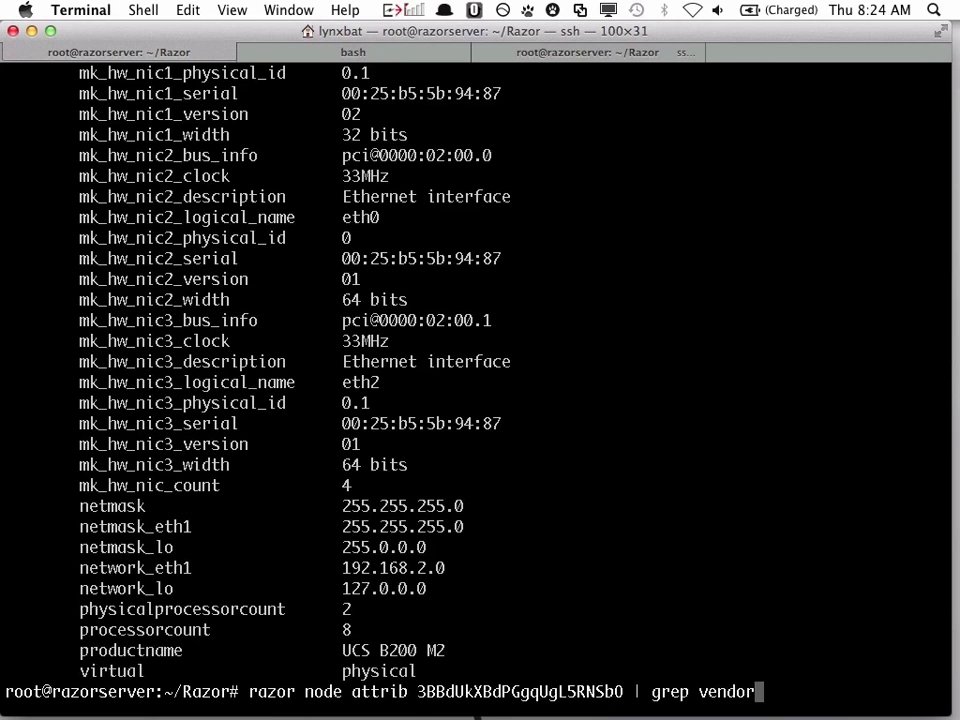
key("Return")
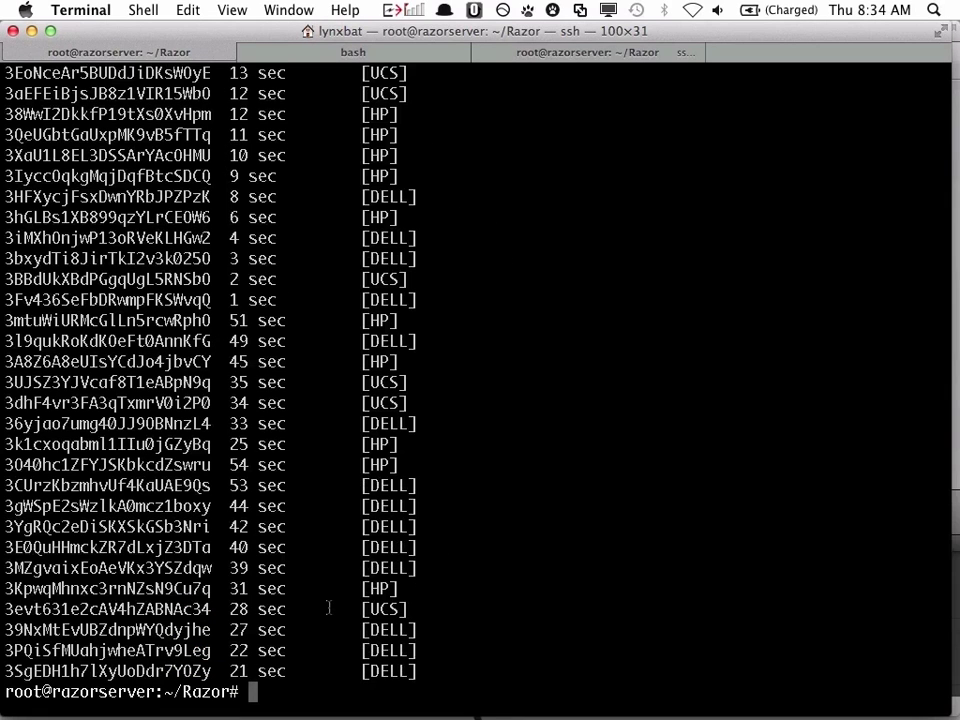
type("clear")
key("Return")
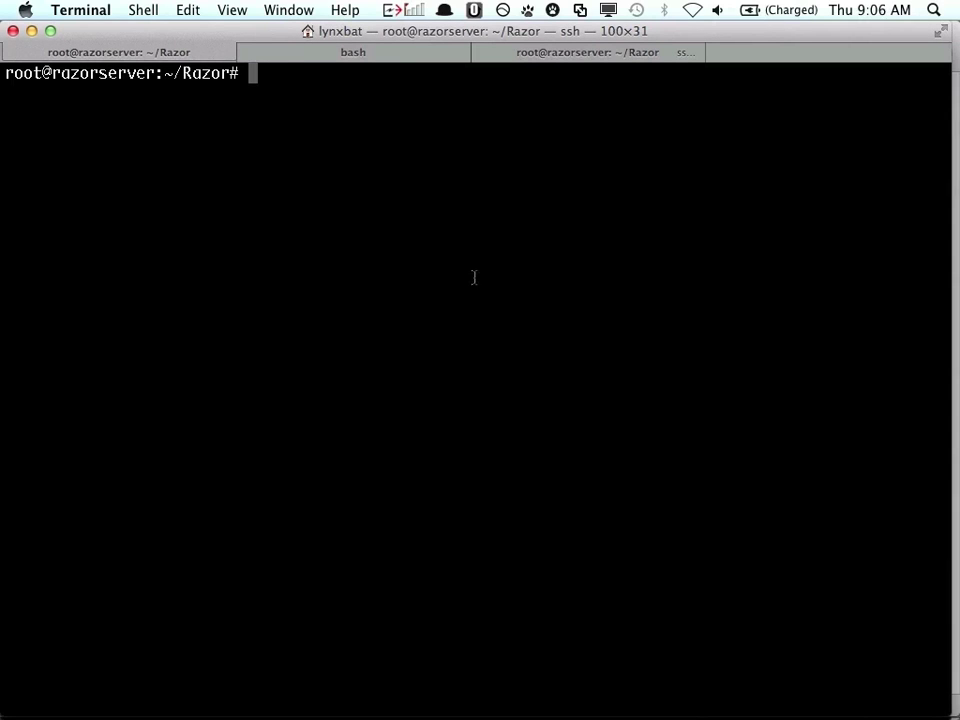
Step: List the current broker targets and the available broker plugins
type("razor broker")
key("Return")
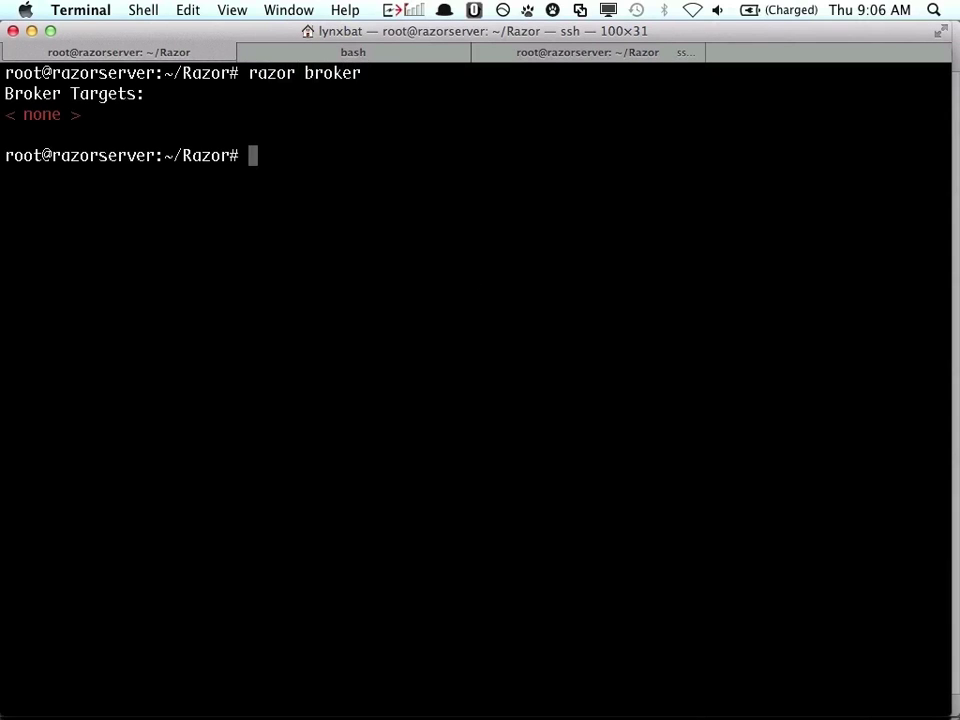
key("Up")
type("plugin")
key("Return")
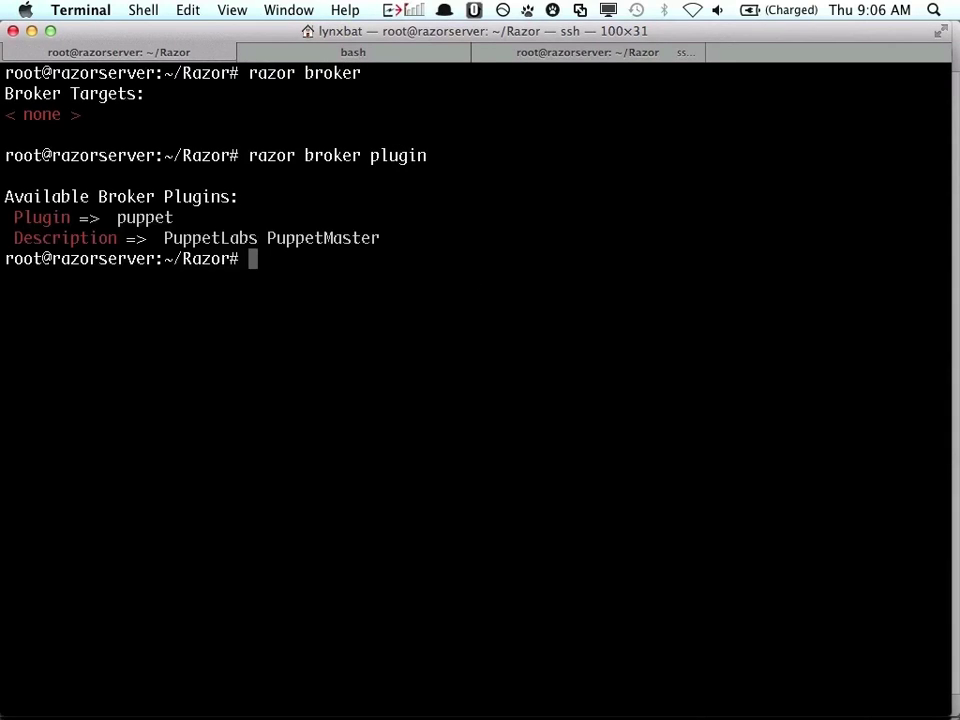
Step: Add Puppet broker PuppetMaster01 with server master.puppetlabs.vm, verify it, and clear the screen
type("razor broker ")
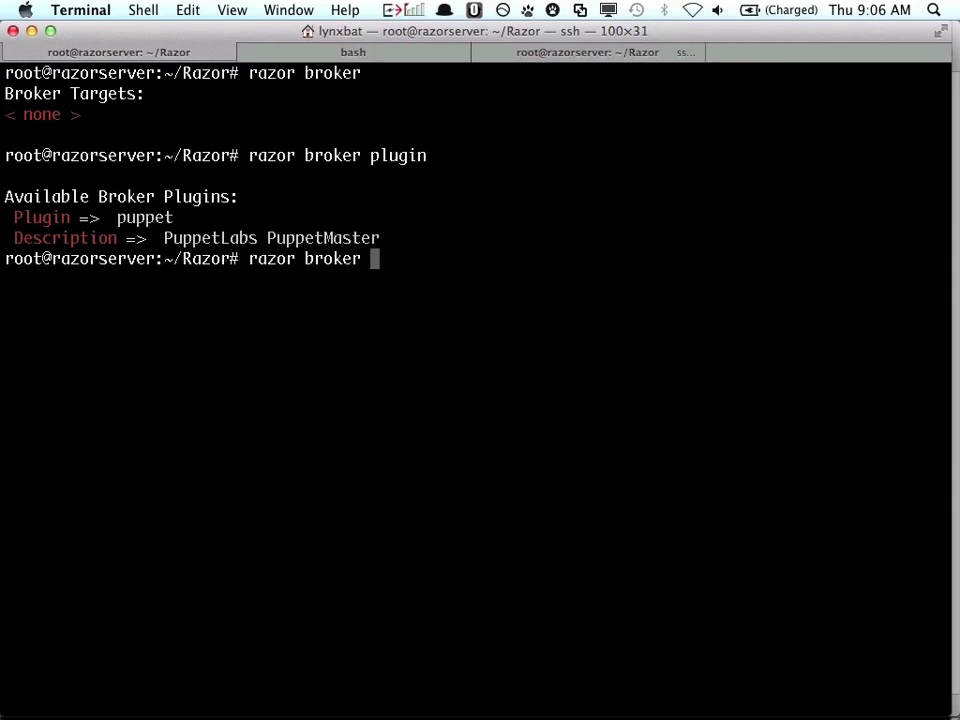
type("add plugin=pup")
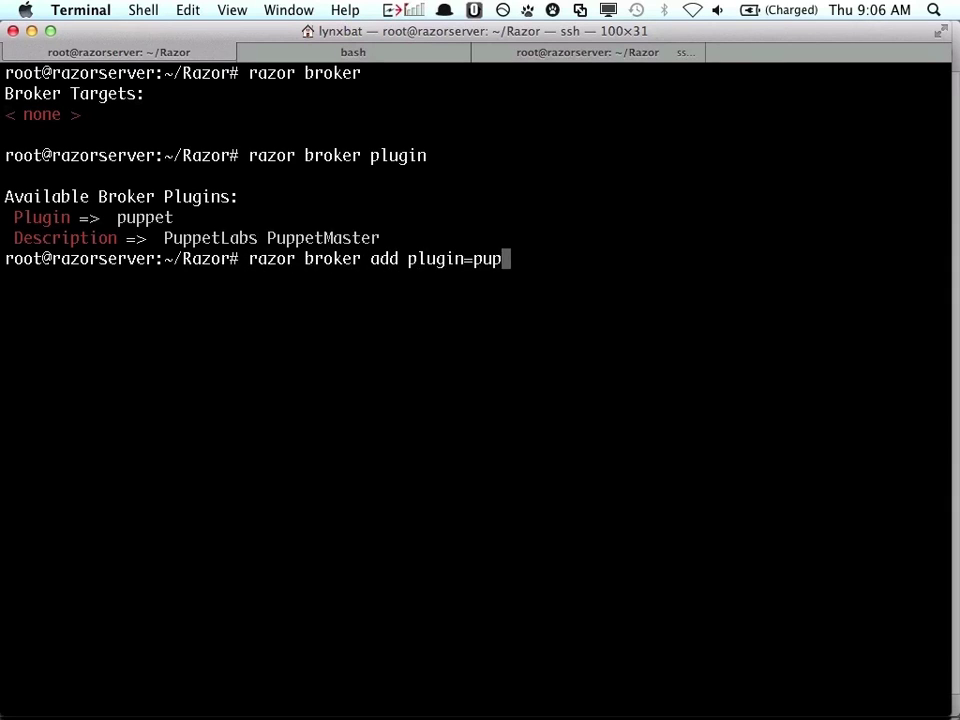
type("pet name=")
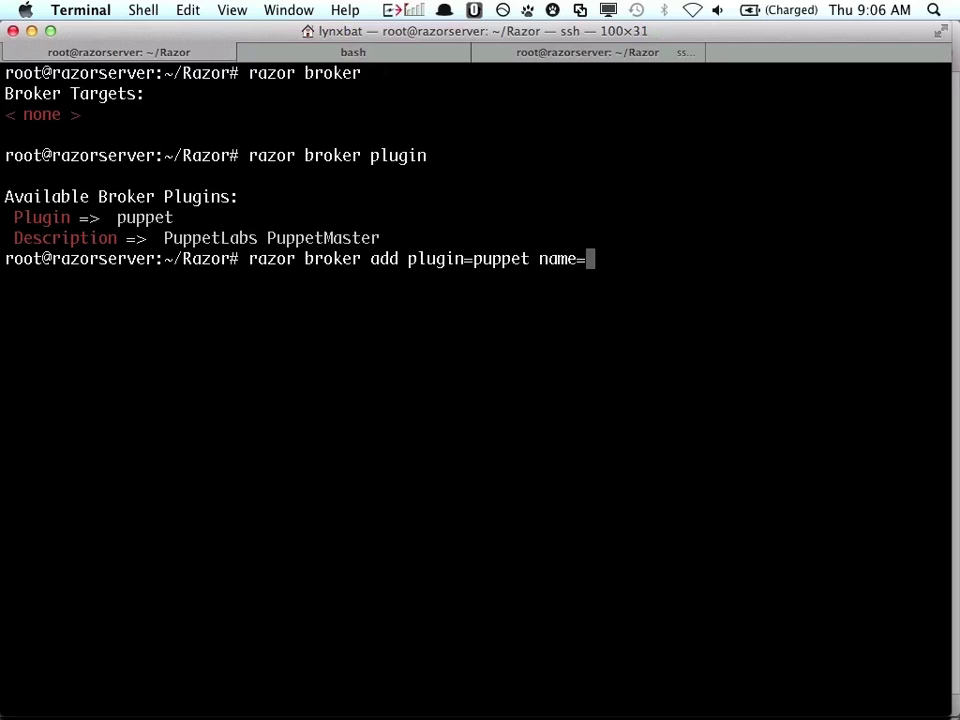
type("PuppetMaster")
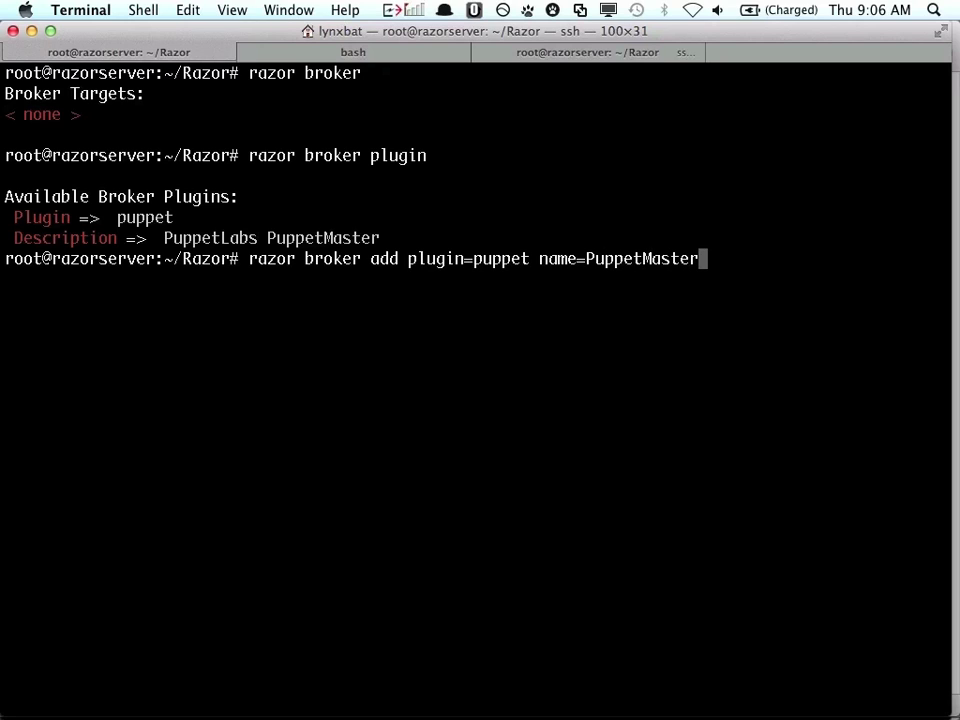
type("01 description")
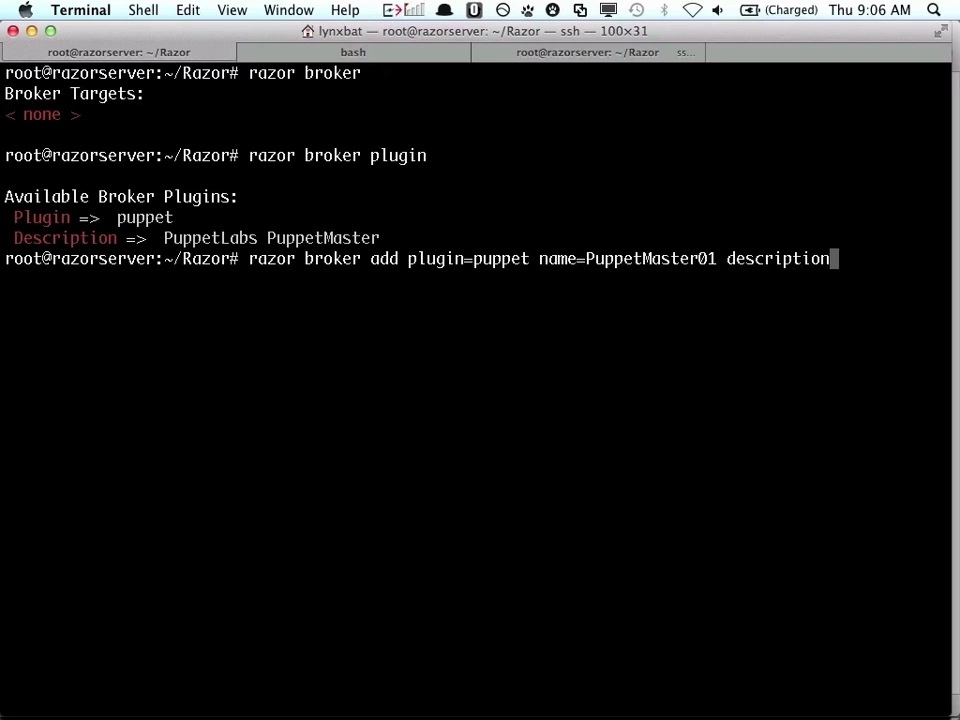
type("=\"n/a\" ")
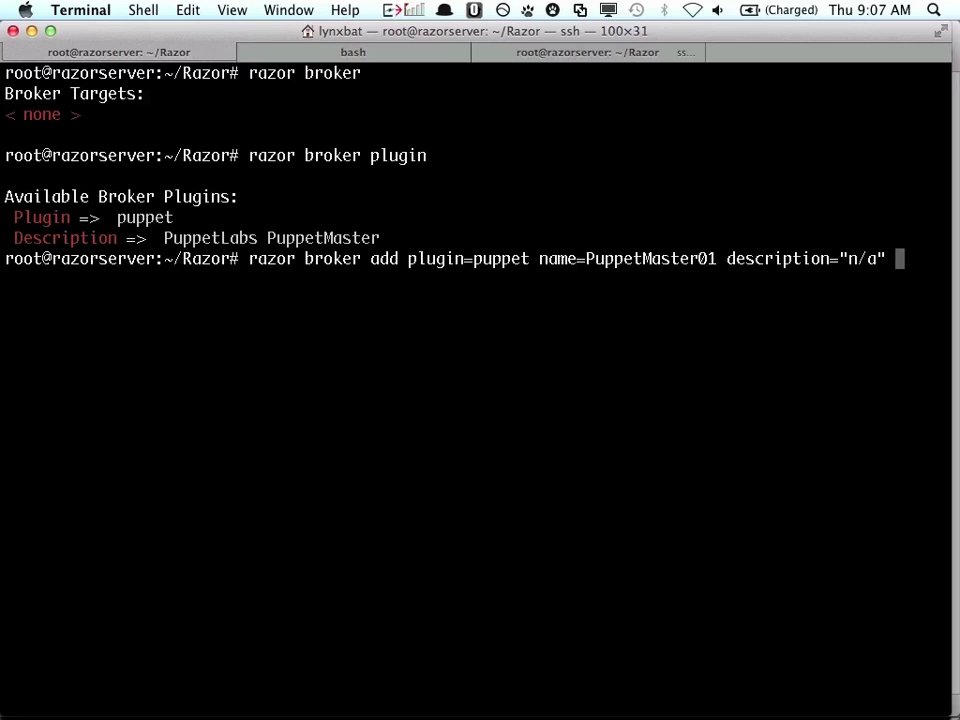
type("servers=master")
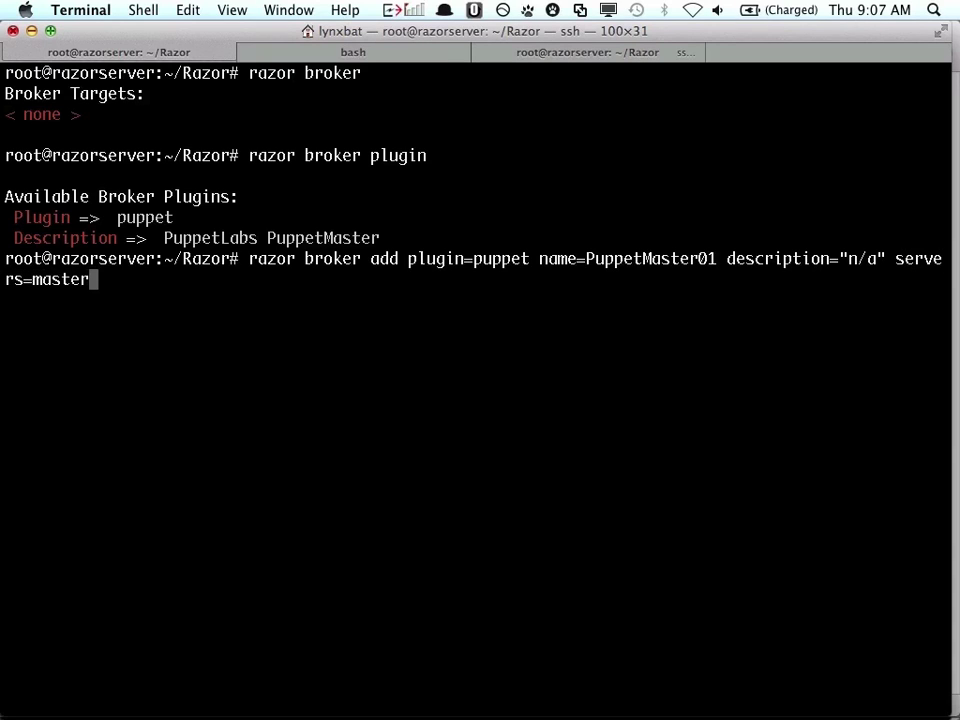
type(".puppetlabs.vm")
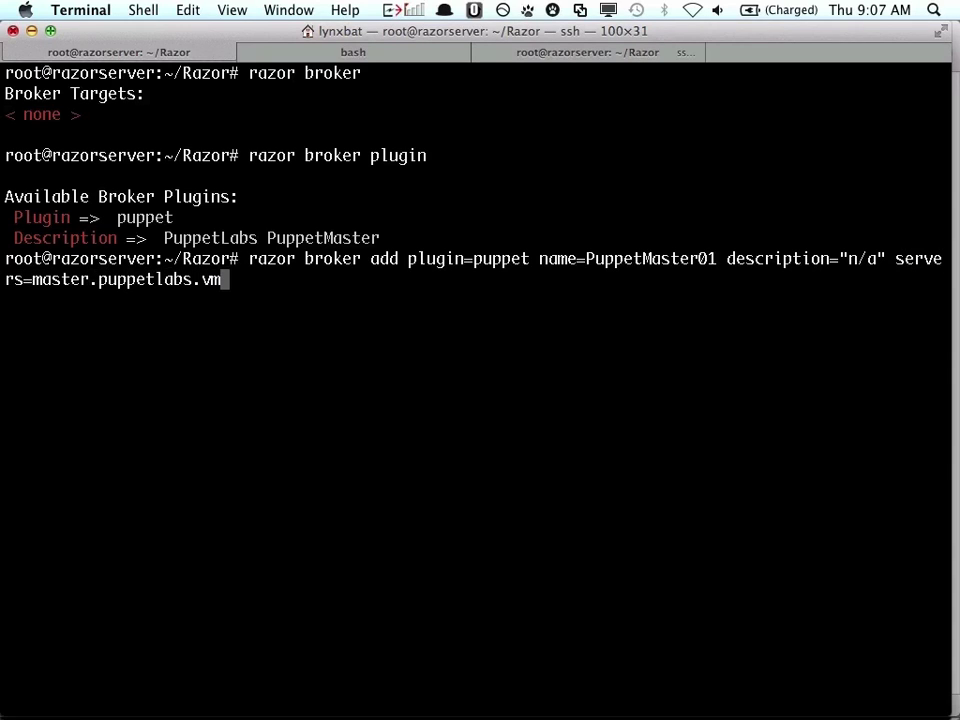
key("Return")
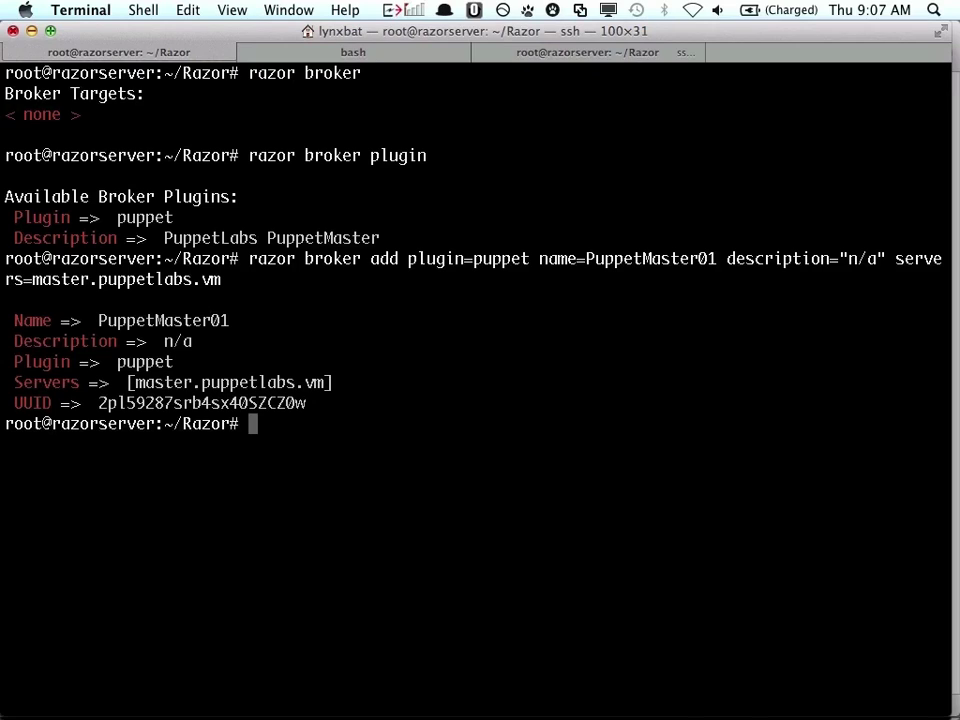
type("razor broker")
key("Return")
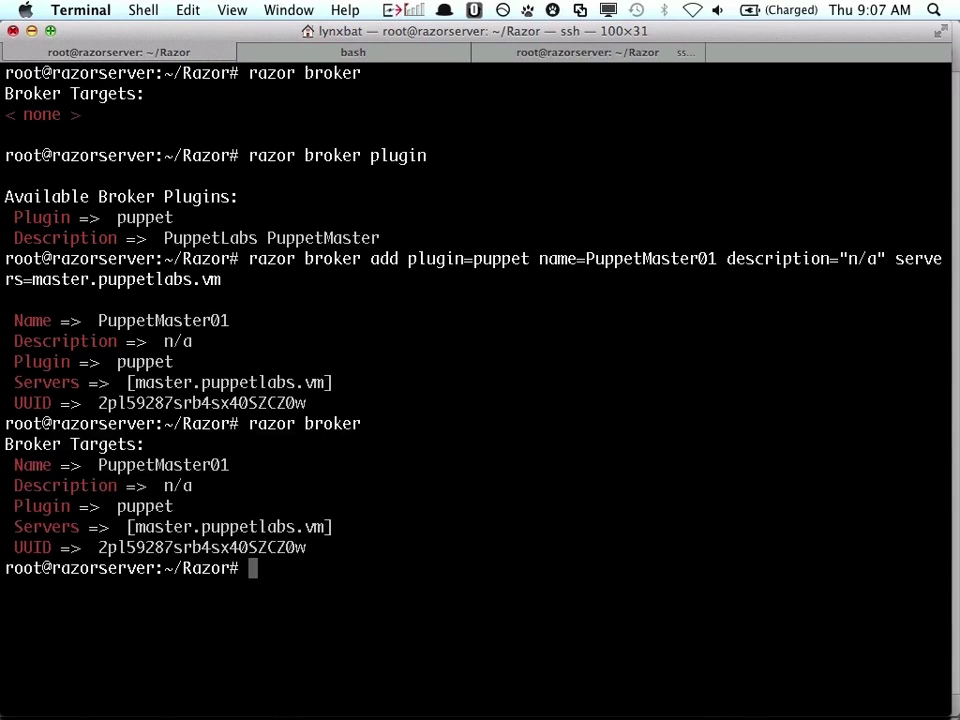
type("clear")
key("Return")
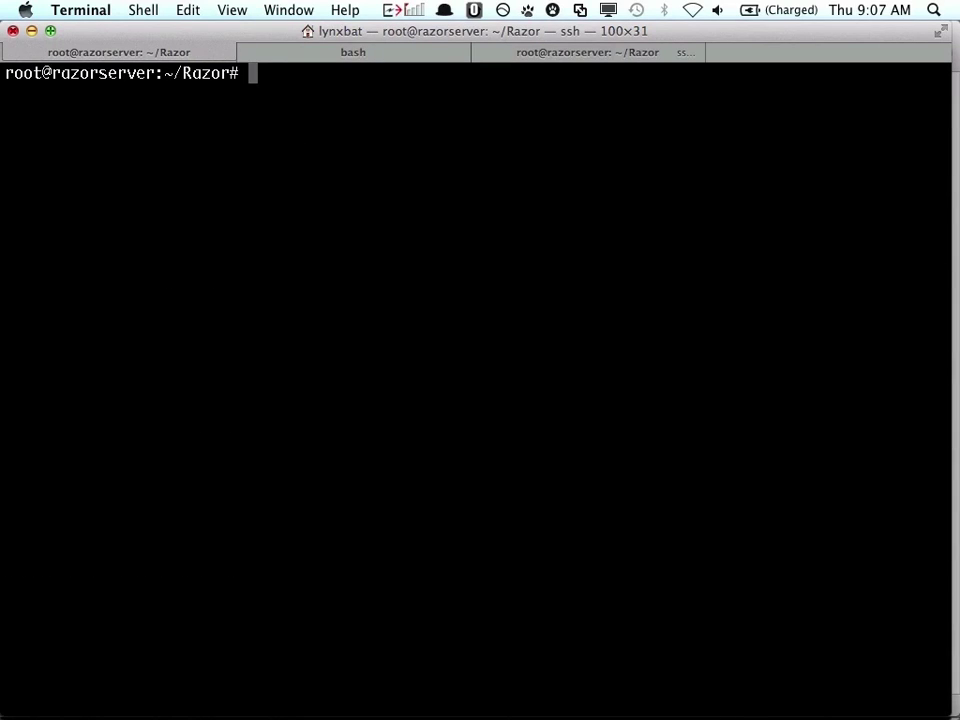
Step: List models and brokers, then create ESXiGoldPolicy with the gold model, PuppetMaster01 broker and tag UCS
type("razor model")
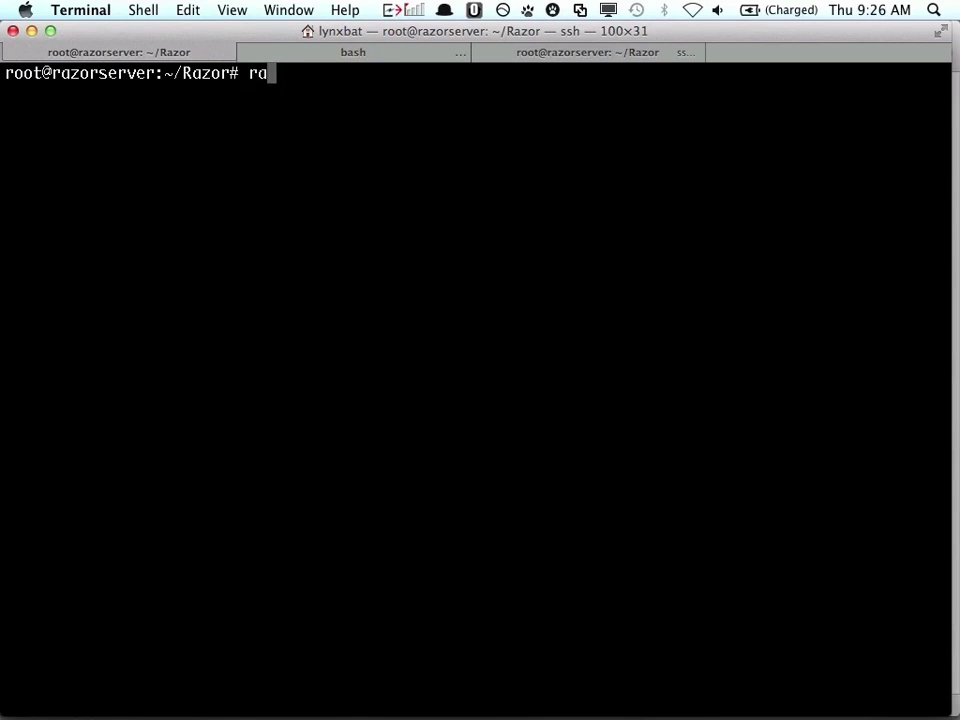
key("Return")
type("razor broke")
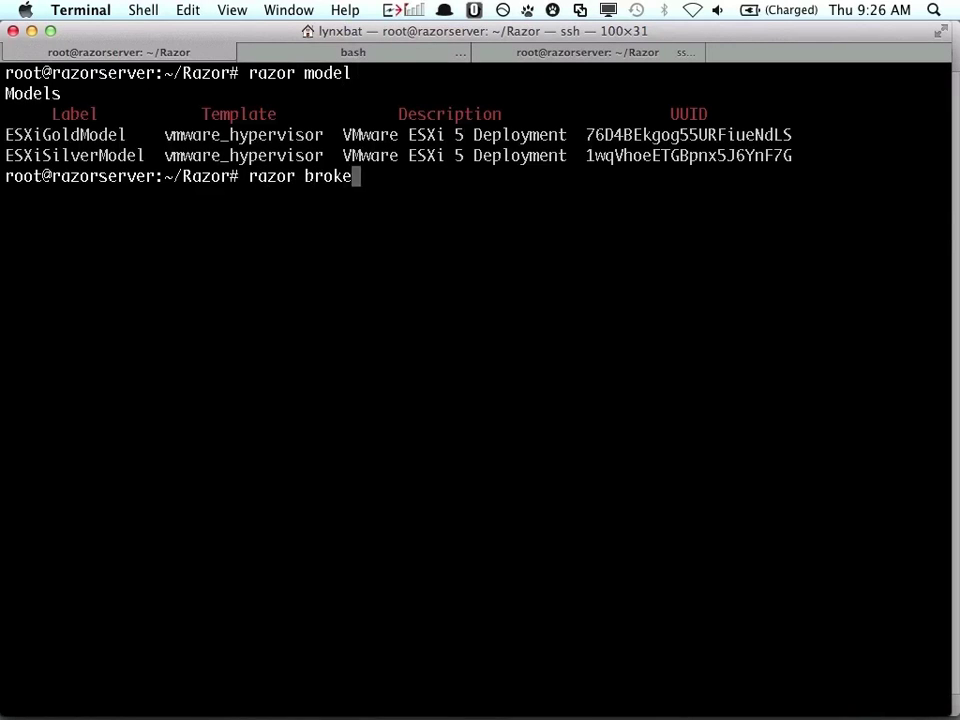
type("r")
key("Return")
type("razor policy add tem")
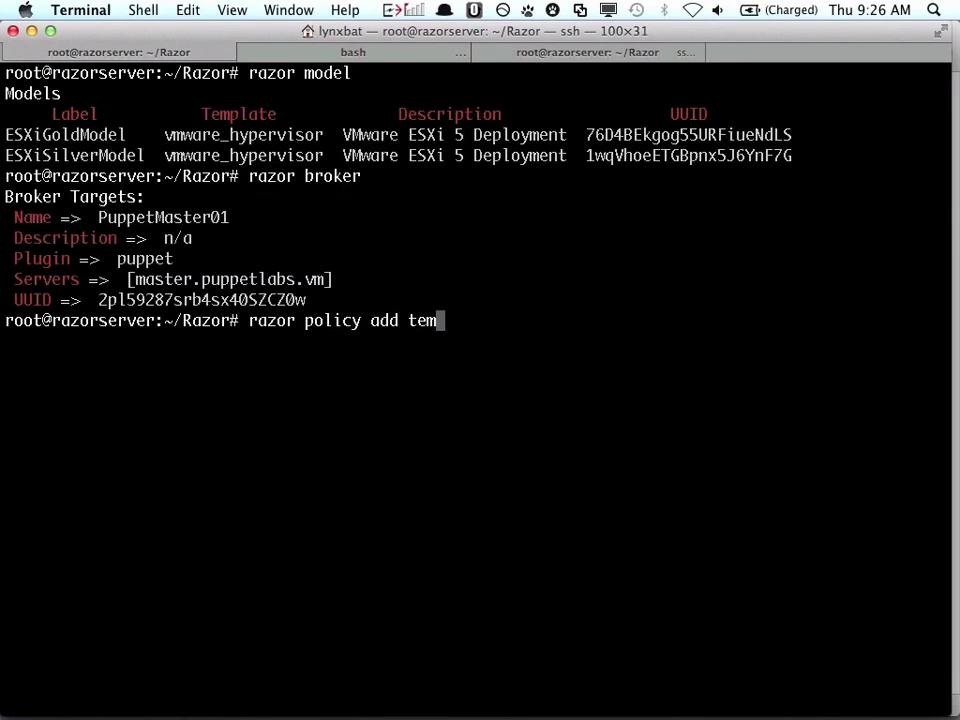
type("plate=vmware_hyperviso")
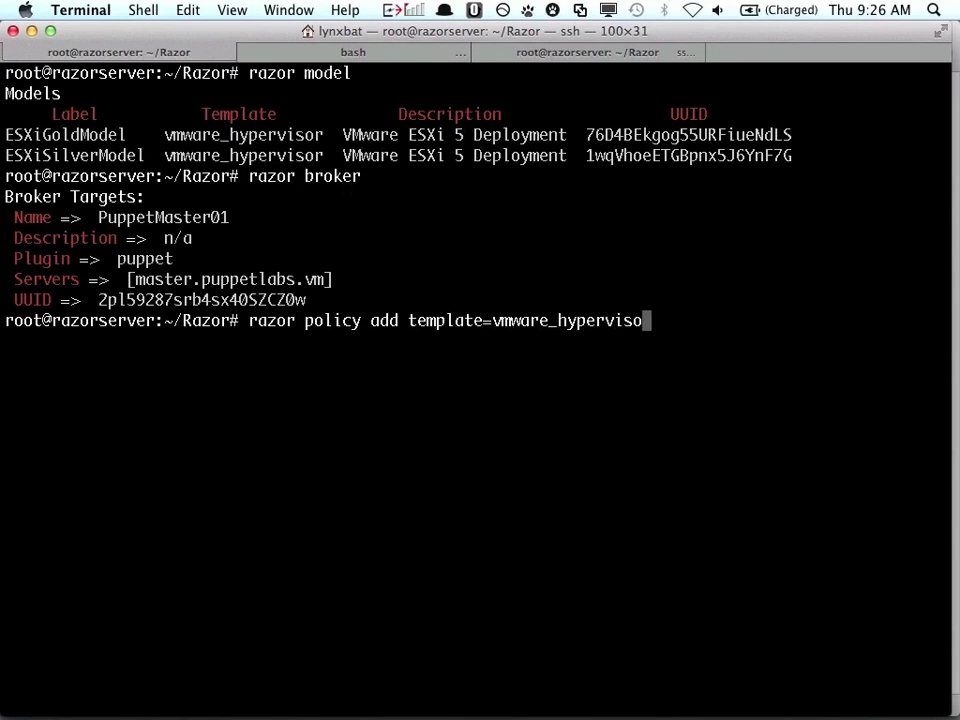
type("r ")
type("label=ES")
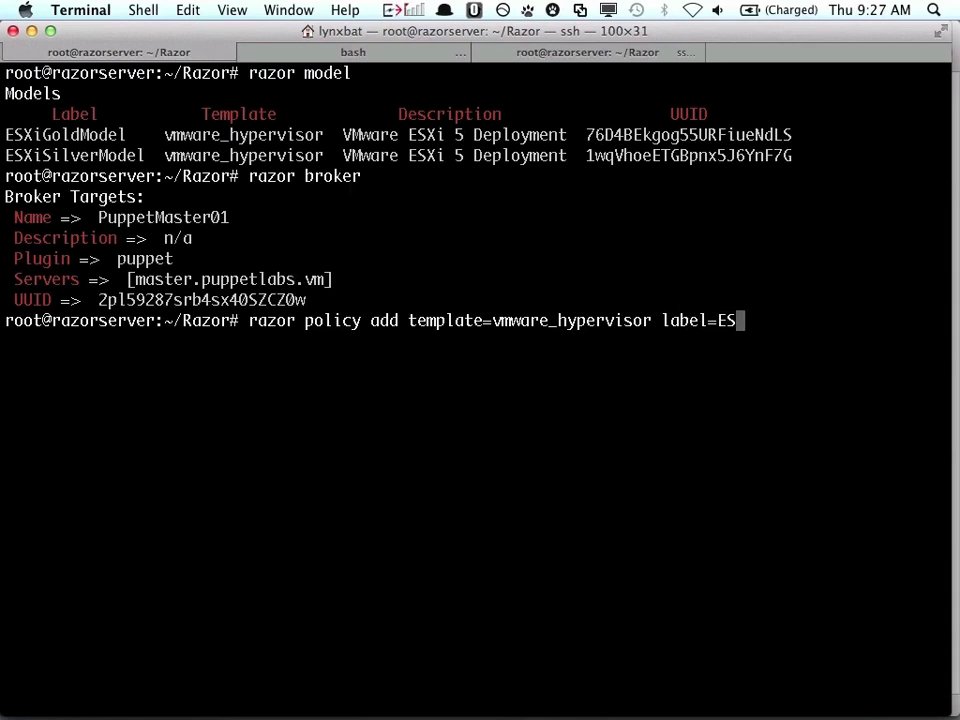
type("XiGoldPolicy model_uuid=")
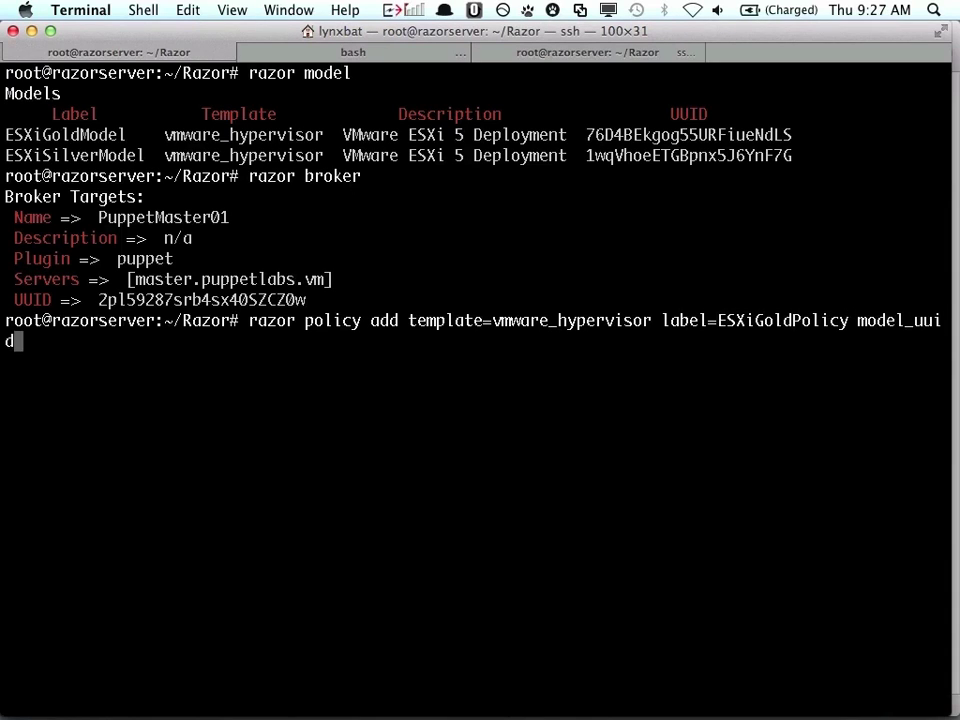
double_click(641, 130)
type("76D4 broker_uuid=")
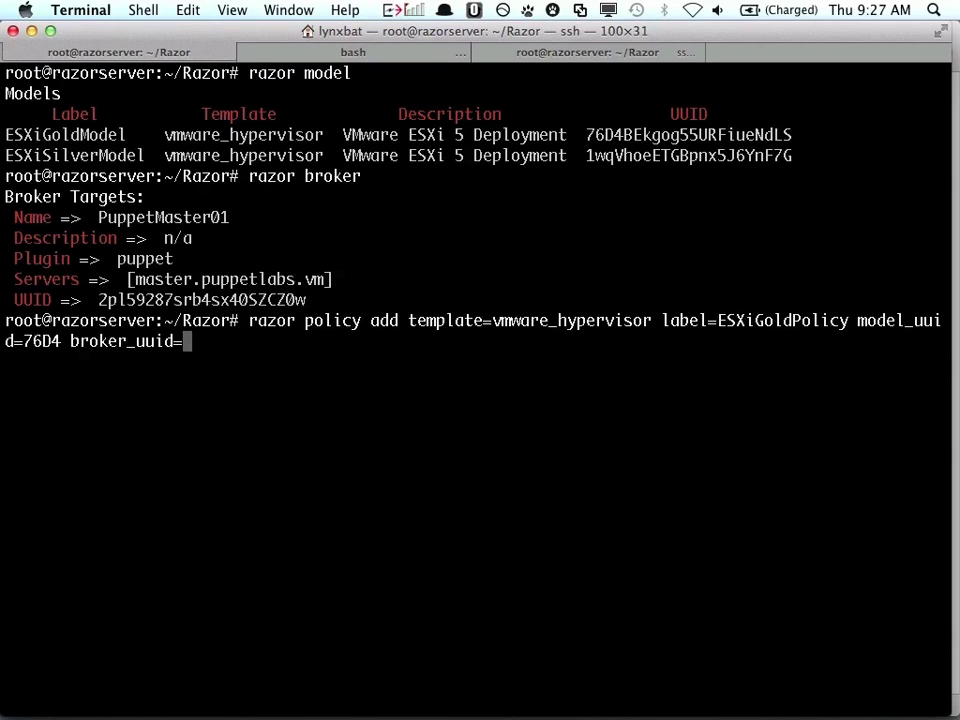
type("2pl5 ")
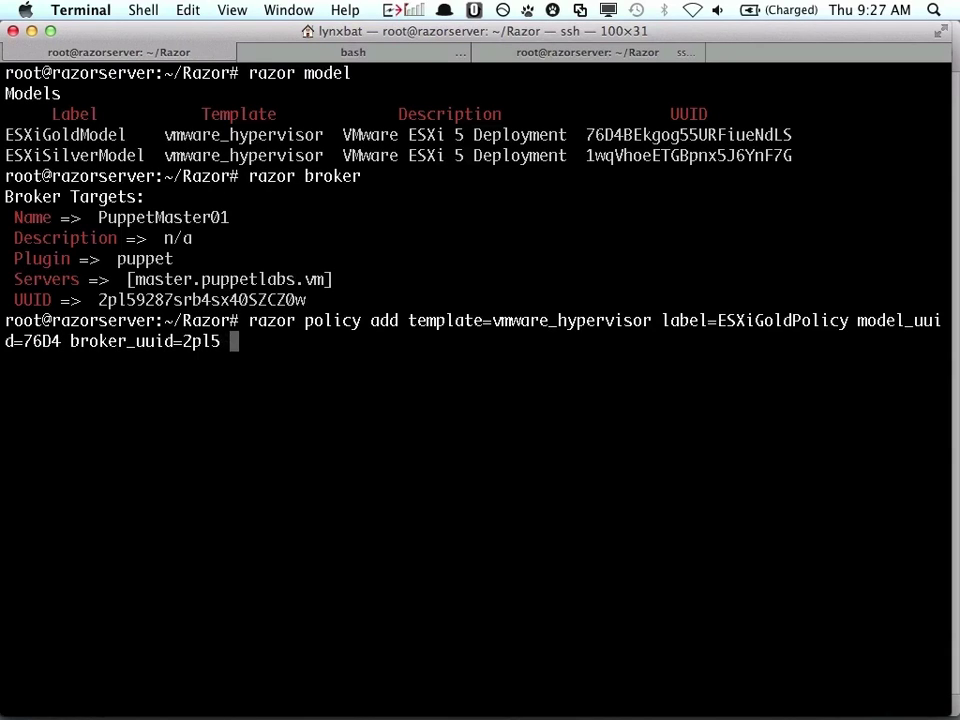
type("tags=UCS")
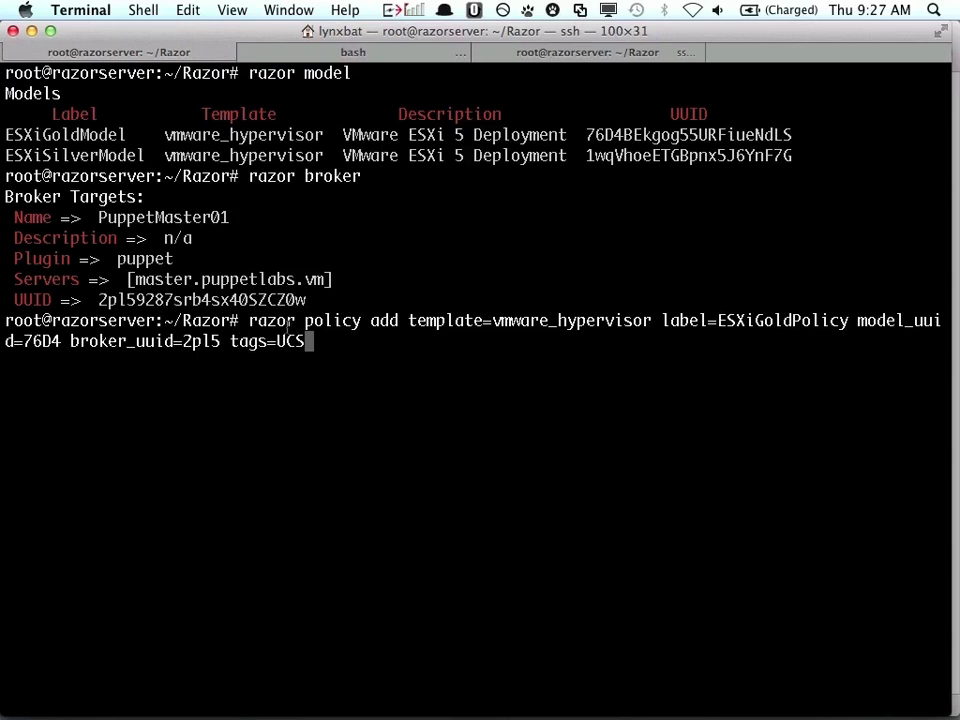
key("Return")
Step: Create ESXiSilverPolicy from the same command with the silver model UUID and tag HP
key("Up")
key("BackSpace")
key("BackSpace")
key("BackSpace")
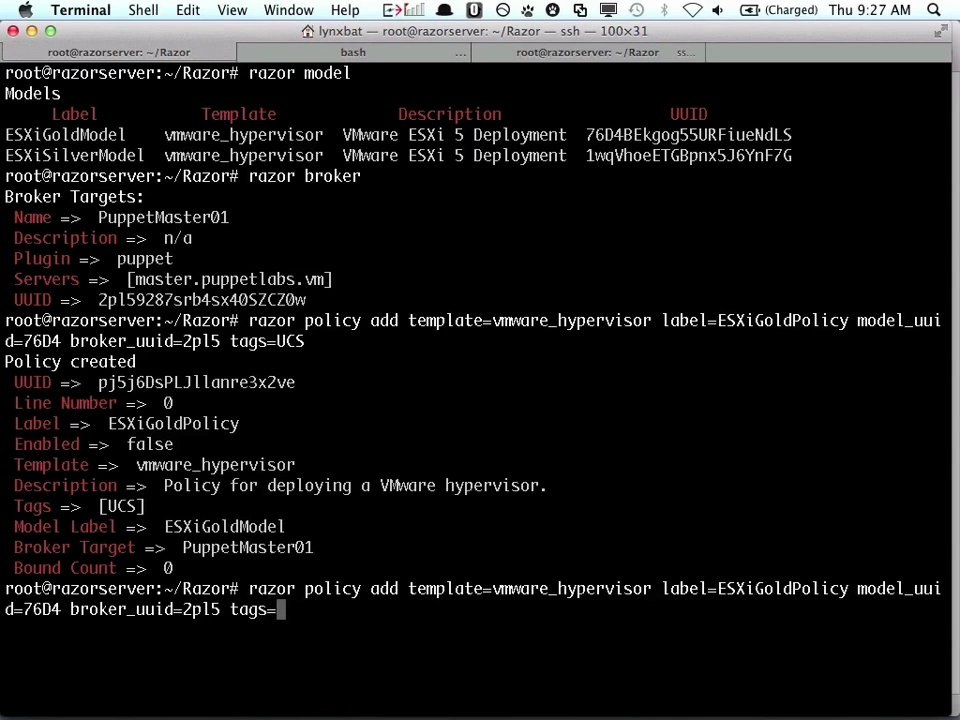
type("HP")
key("alt+Left")
key("alt+Left")
key("alt+Left")
key("alt+Left")
key("alt+Left")
key("alt+Left")
key("alt+Right")
key("BackSpace")
key("BackSpace")
key("BackSpace")
key("BackSpace")
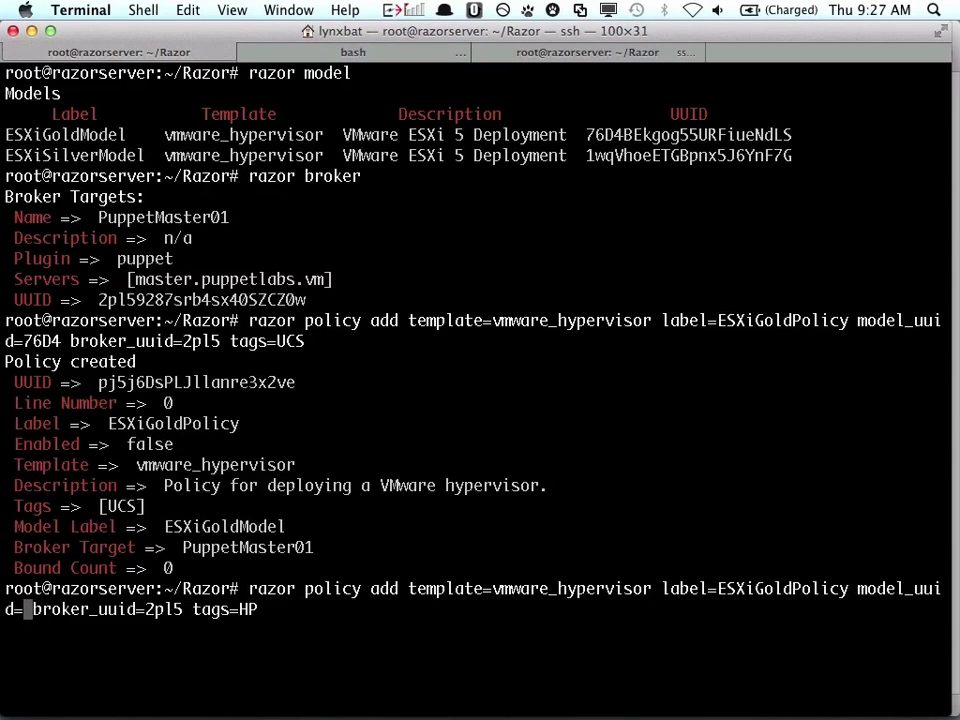
type("1wqV")
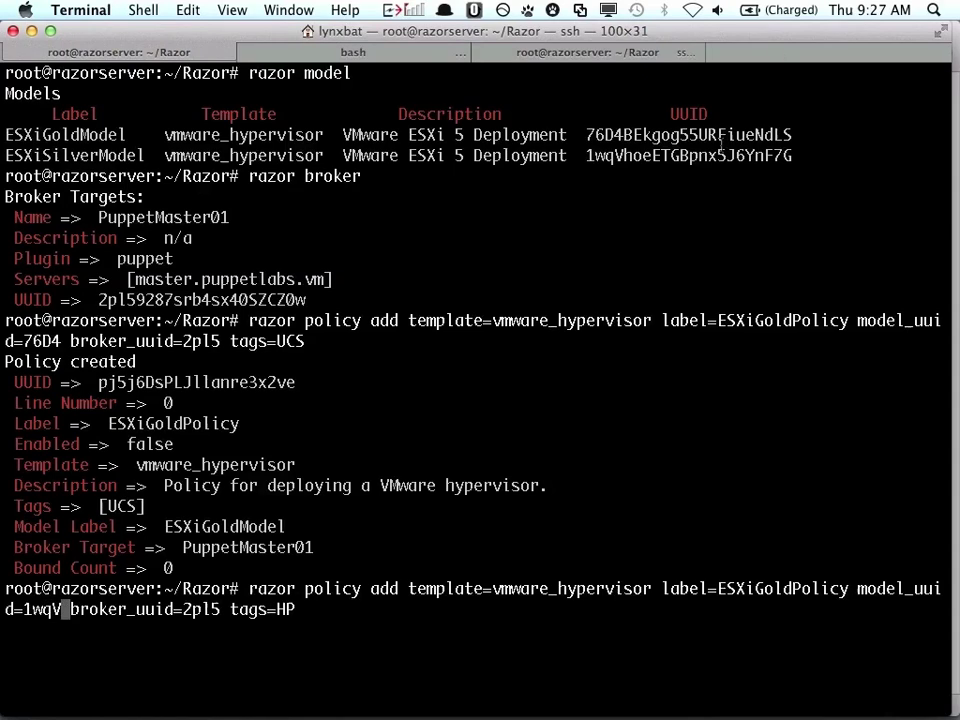
key("Left")
key("Left")
key("Left")
key("Left")
key("Left")
key("Left")
key("Left")
key("Left")
key("Left")
key("Left")
key("Left")
key("Left")
key("Left")
key("Left")
key("Left")
key("Left")
key("Left")
key("Left")
key("Left")
key("Left")
key("BackSpace")
key("BackSpace")
key("BackSpace")
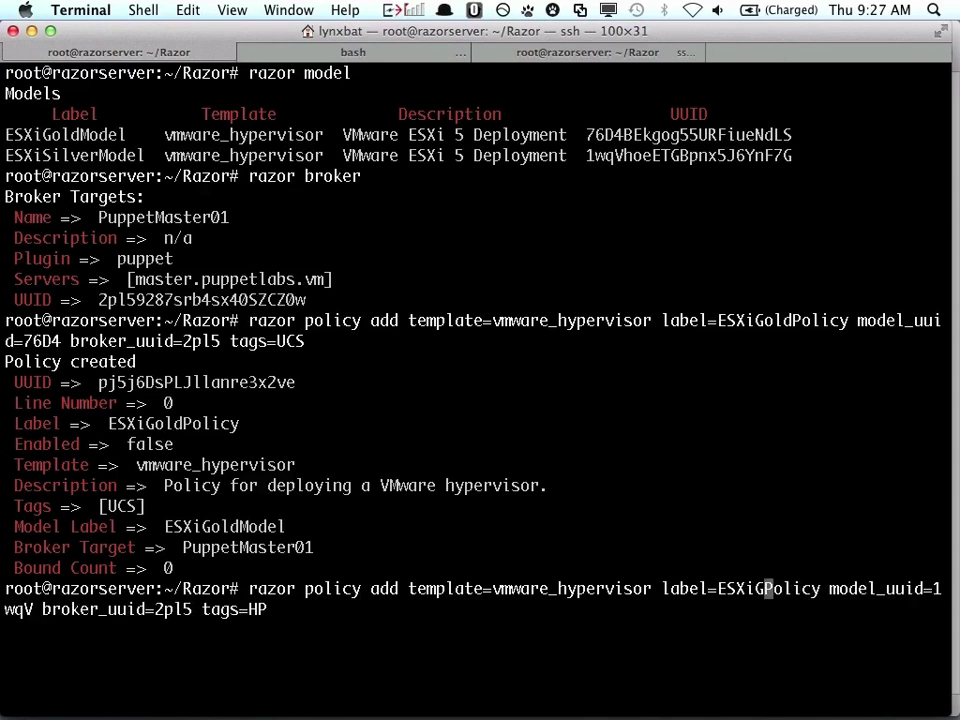
key("BackSpace")
type("Silver")
key("Return")
Step: Clear the screen and list the Razor policies to confirm both were created
type("ra")
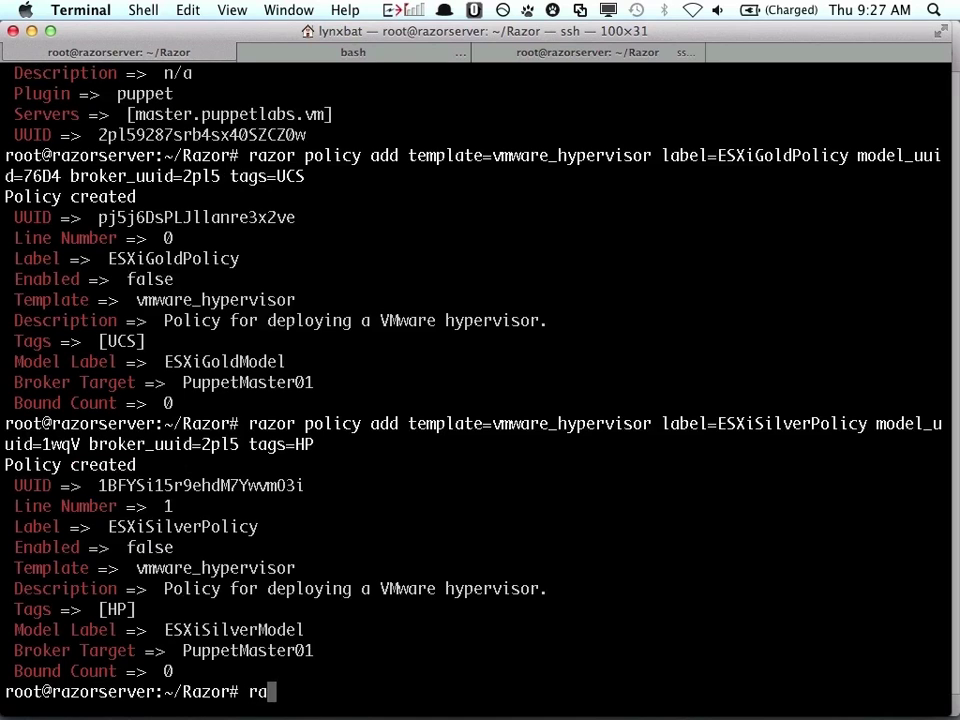
key("BackSpace")
key("BackSpace")
type("clear")
key("Return")
type("razor policy")
key("Return")
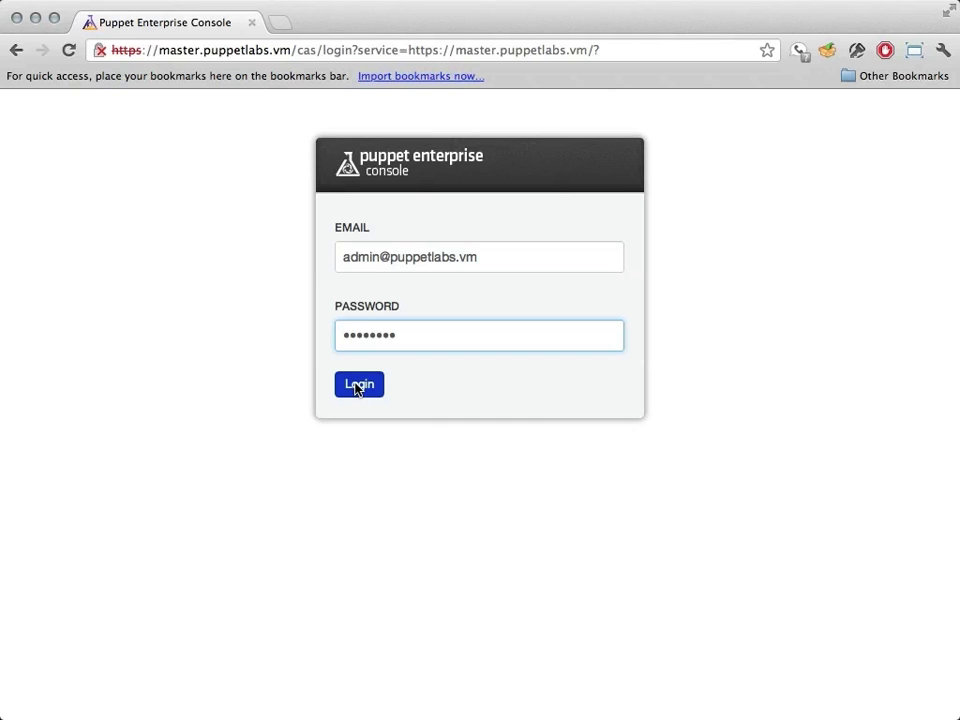
Step: Log in, reload the dashboard as ESXi hosts appear, and view the list of 11 nodes
left_click(356, 387)
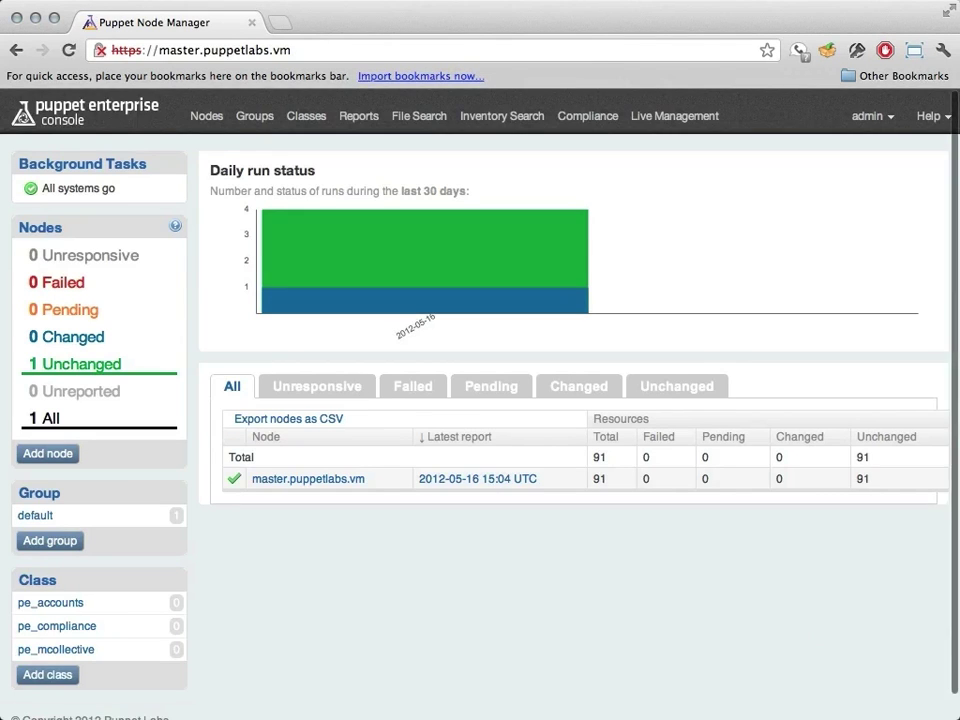
key("super+r")
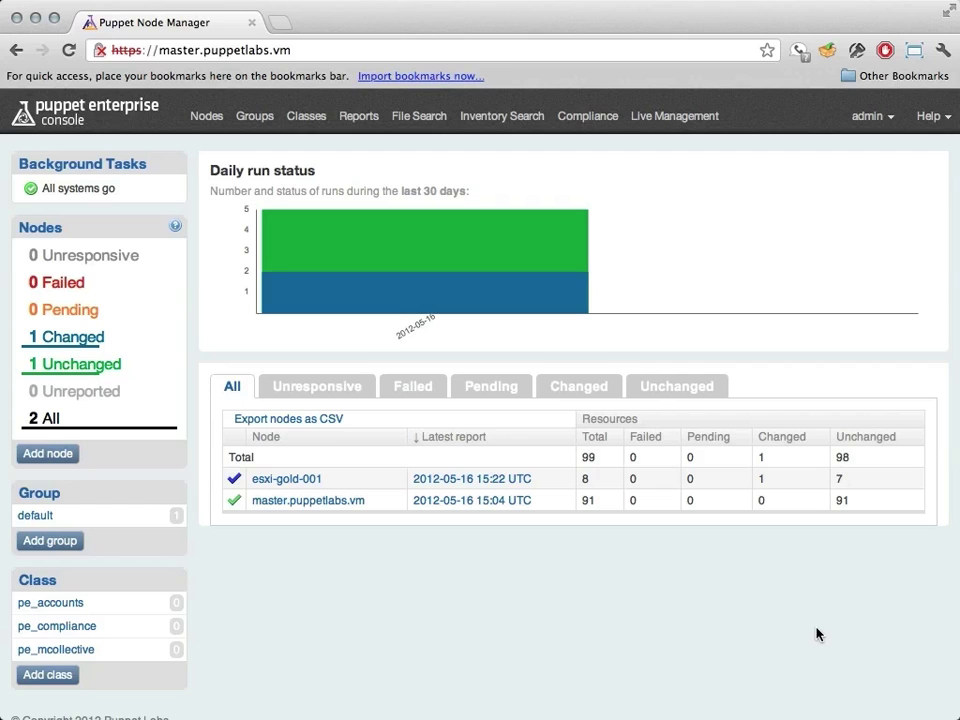
key("super+r")
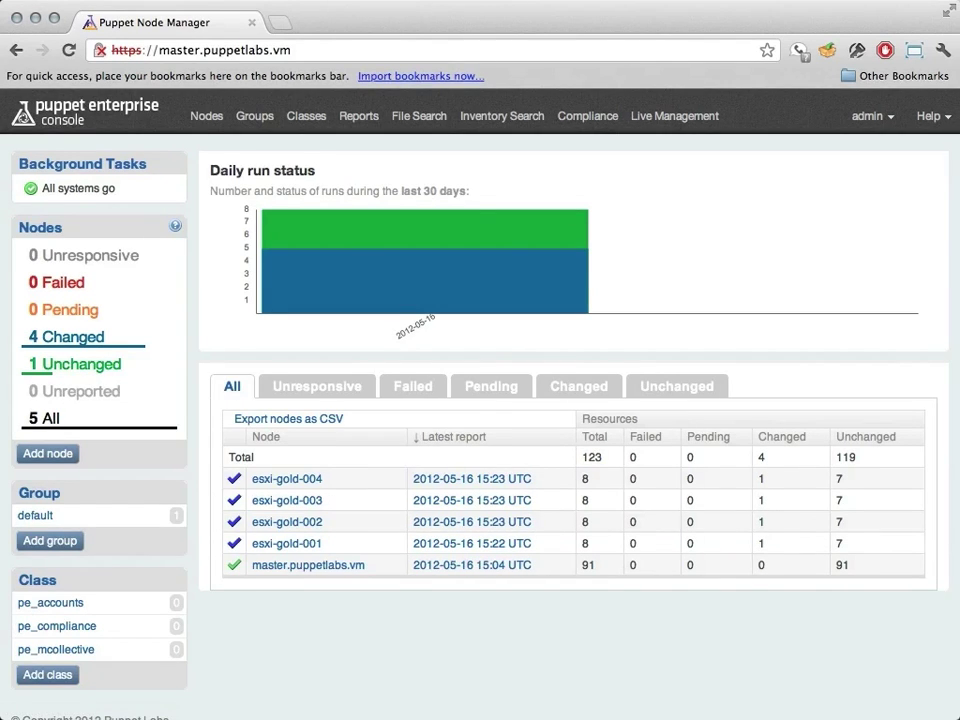
left_click(44, 418)
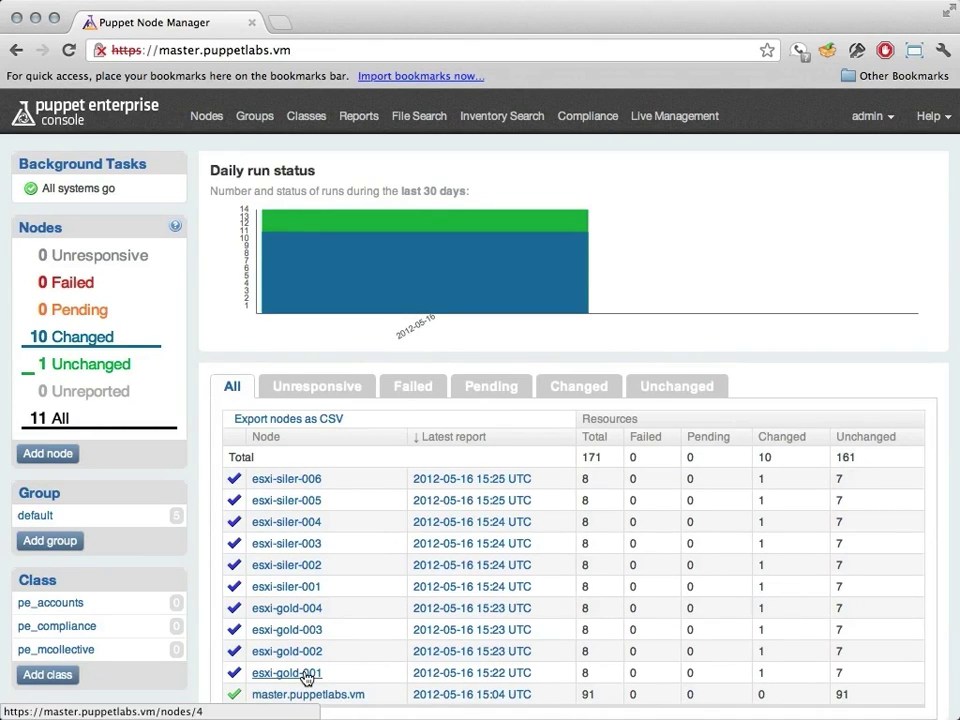
Step: Open esxi-gold-001's latest report and expand the Razor handoff notification under Events
left_click(306, 676)
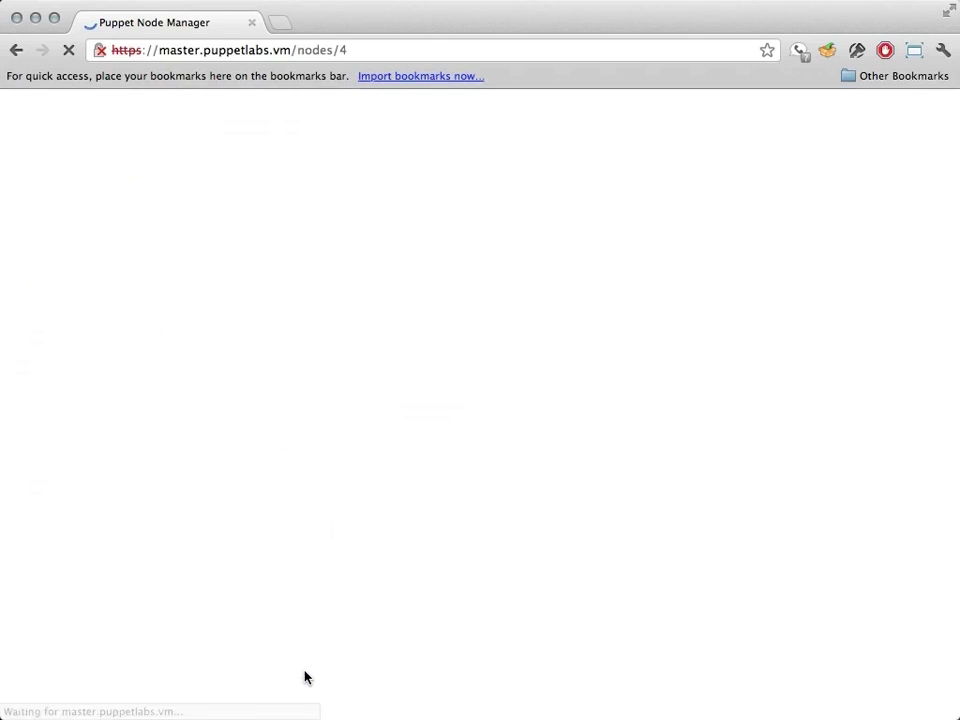
scroll(446, 468, "down", 4)
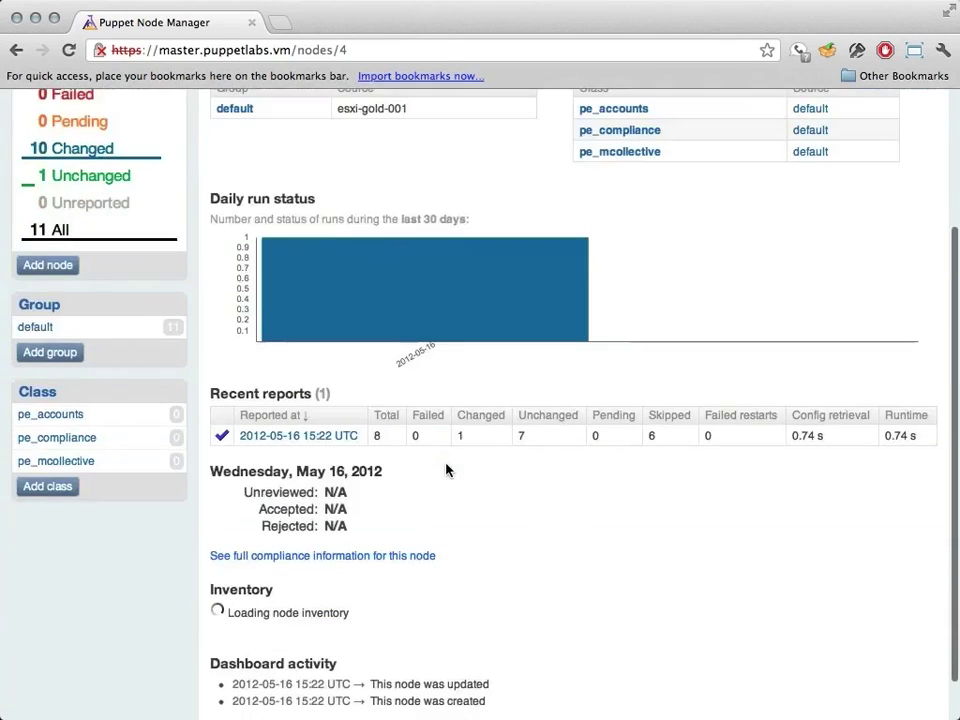
left_click(255, 441)
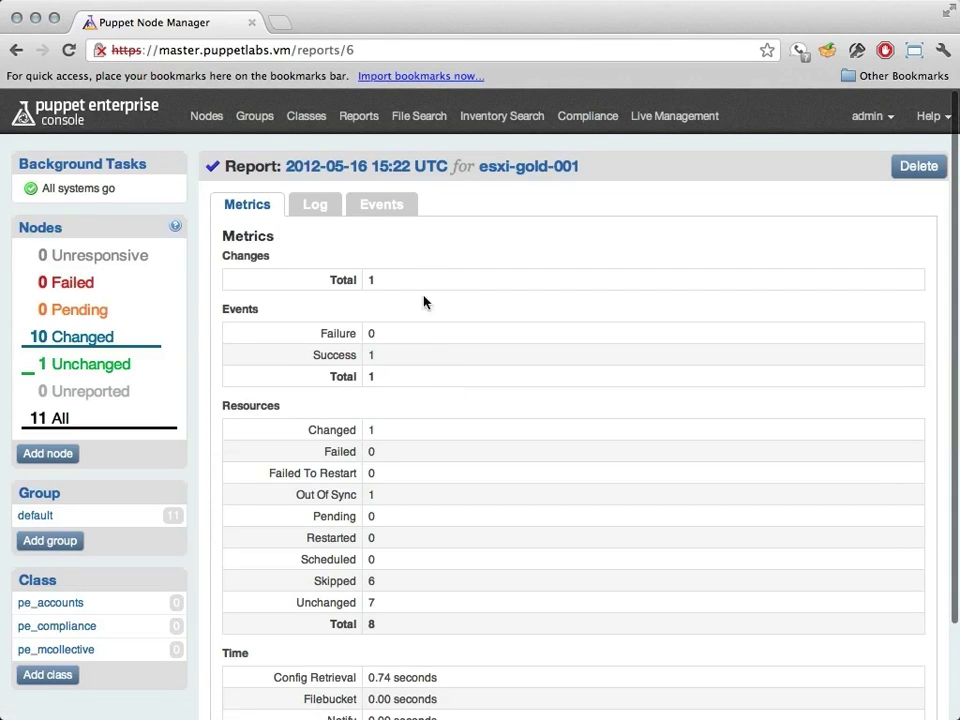
left_click(378, 214)
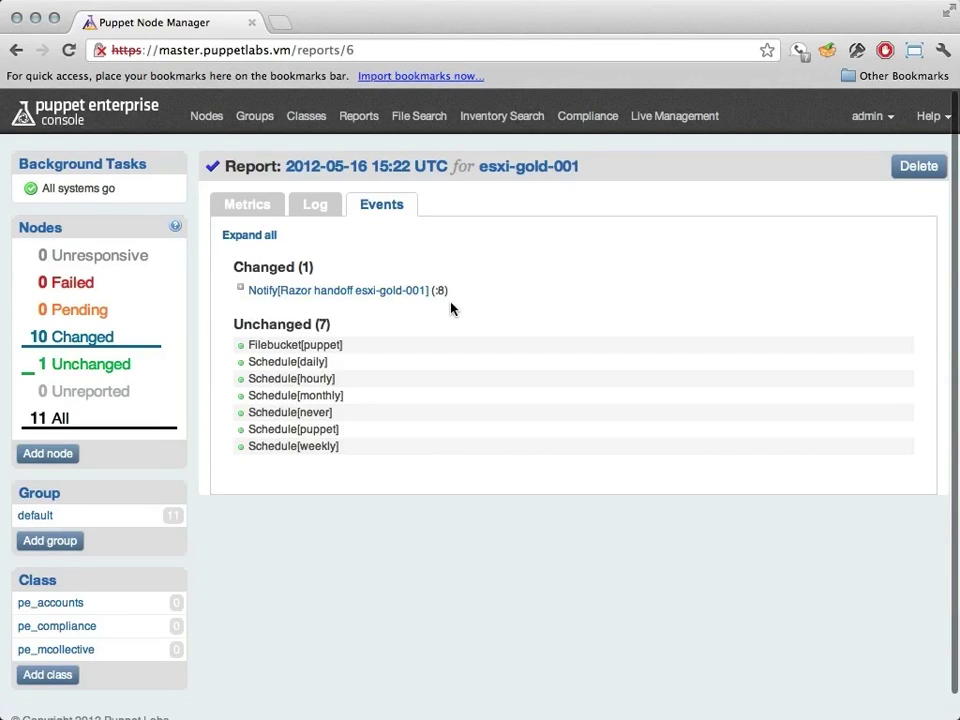
left_click(346, 292)
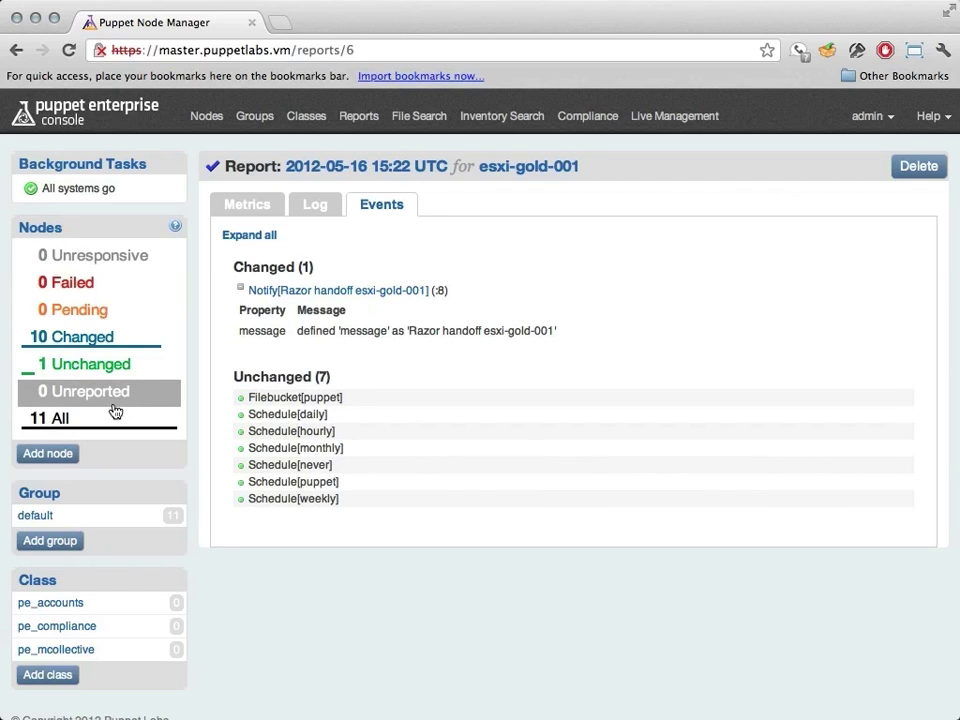
left_click(60, 452)
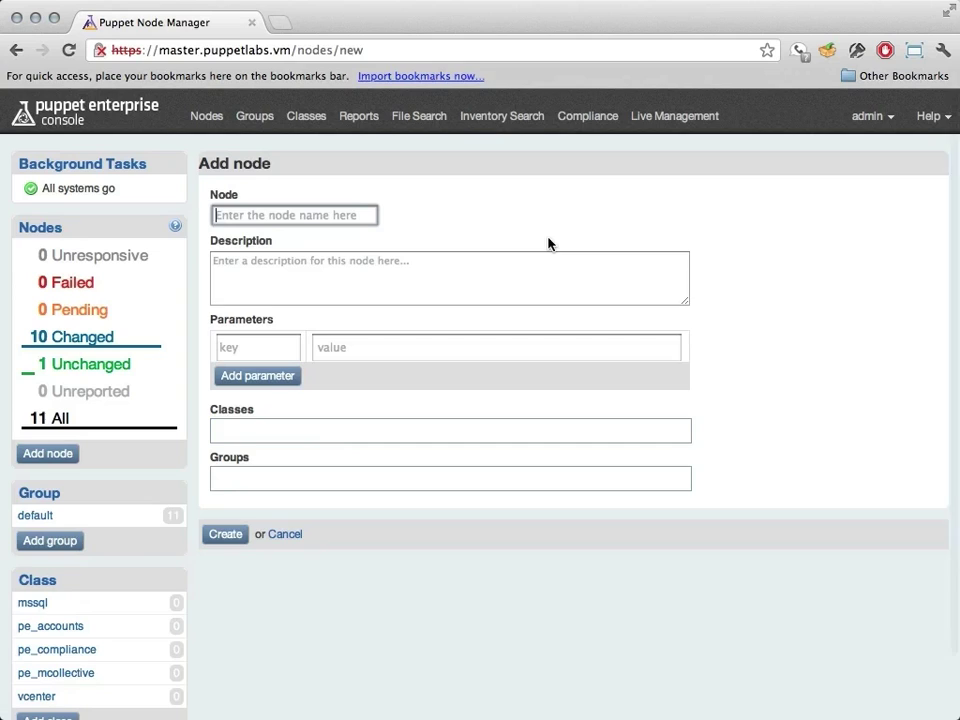
Step: Create node vcenter.puppetlabs.vm with the vcenter and mssql classes assigned
type("vcenter.puppetlabs.vm")
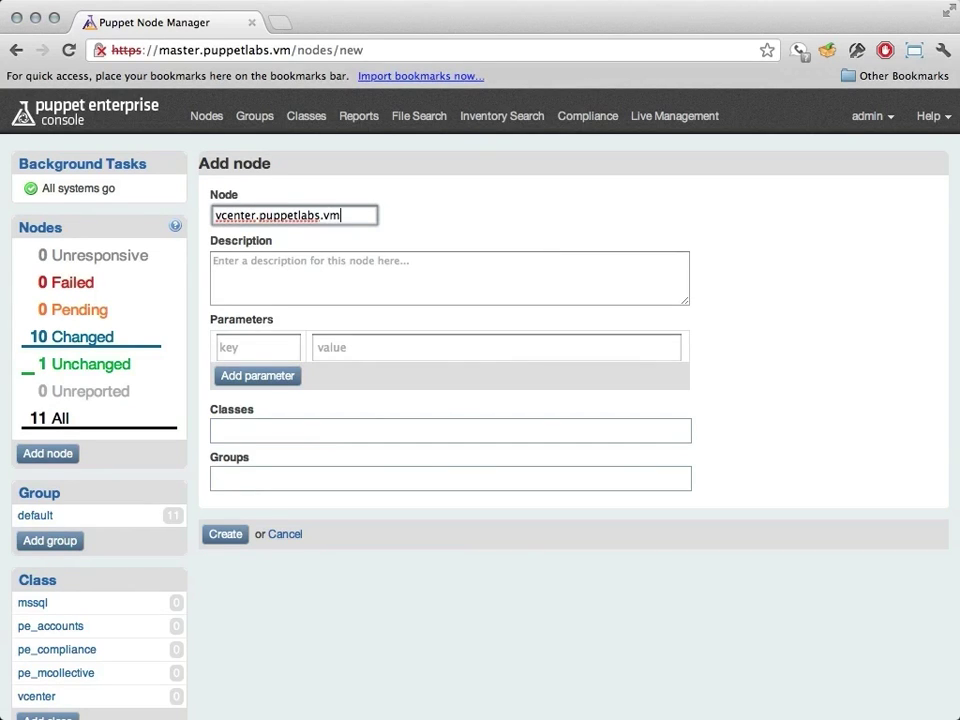
left_click(356, 429)
type("vcenter")
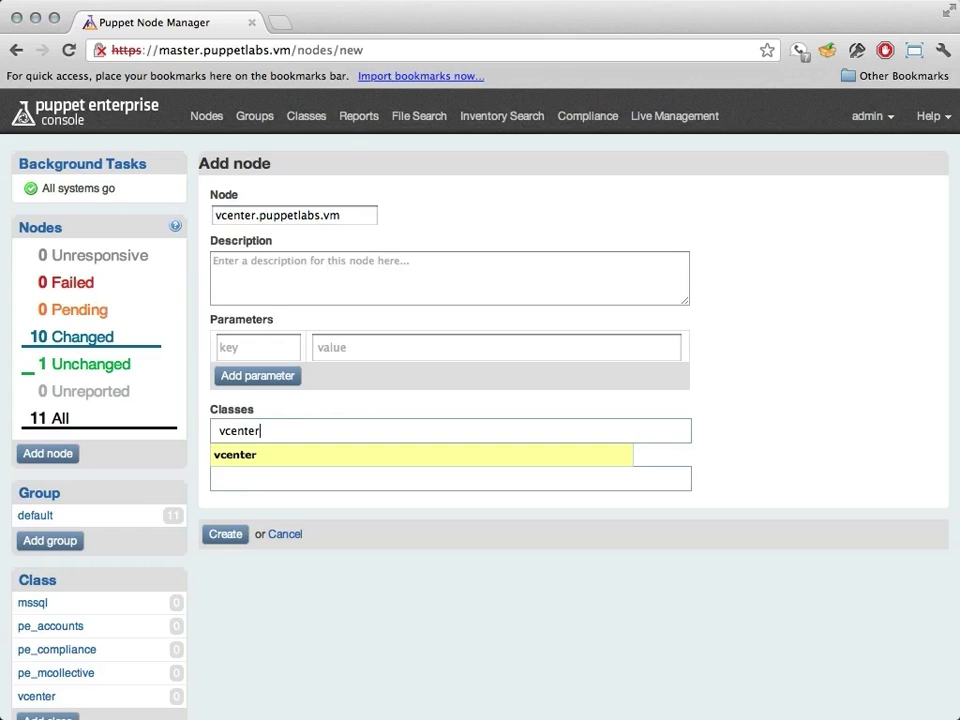
key("Return")
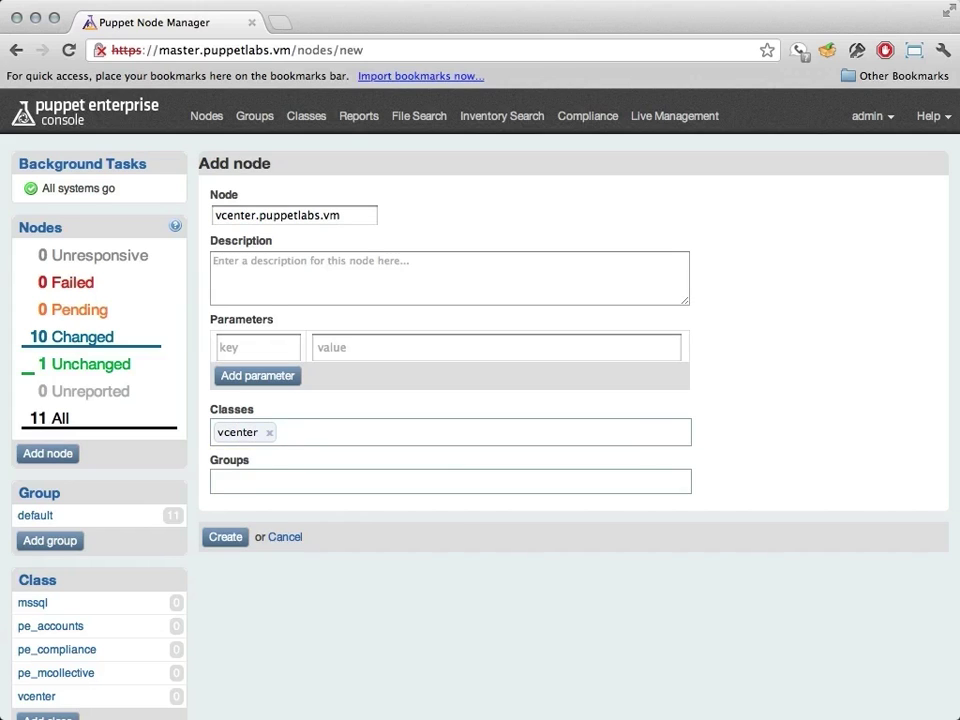
type("mssql")
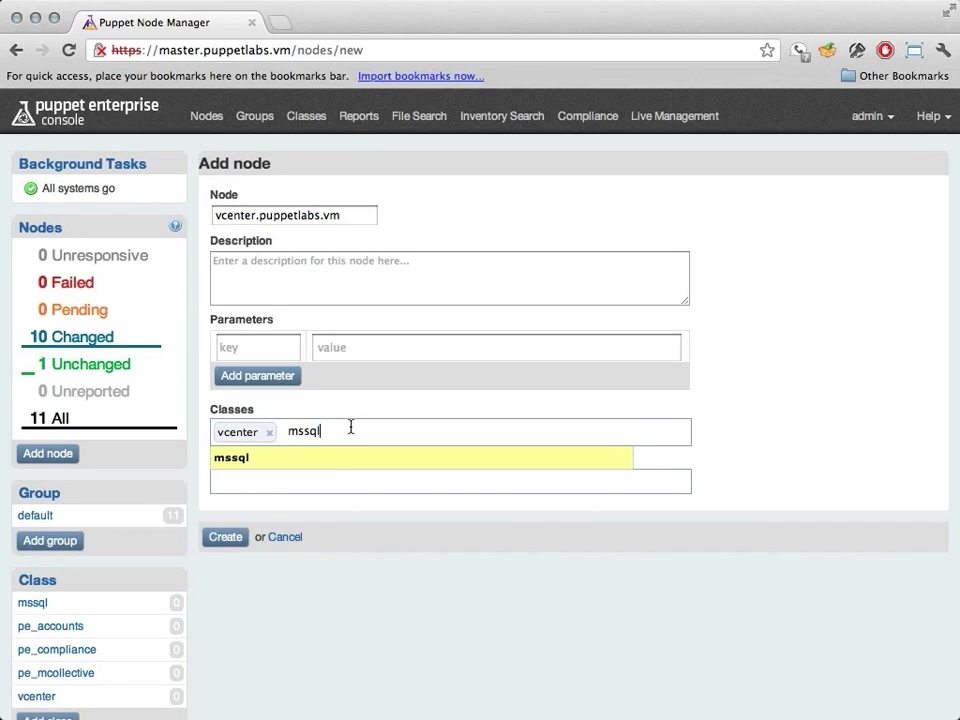
key("Return")
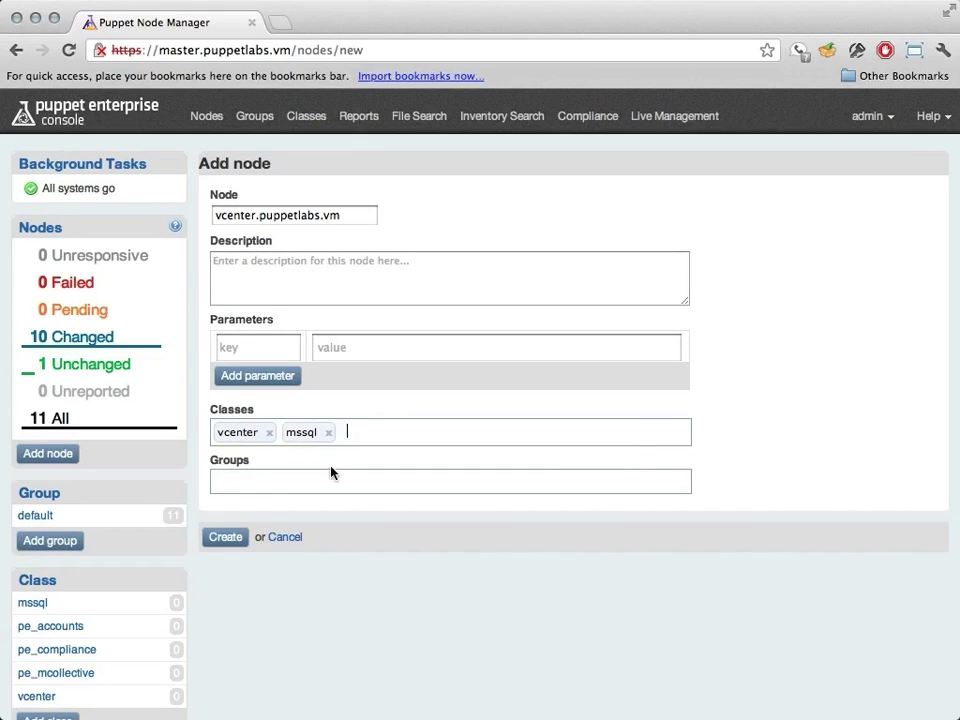
left_click(243, 539)
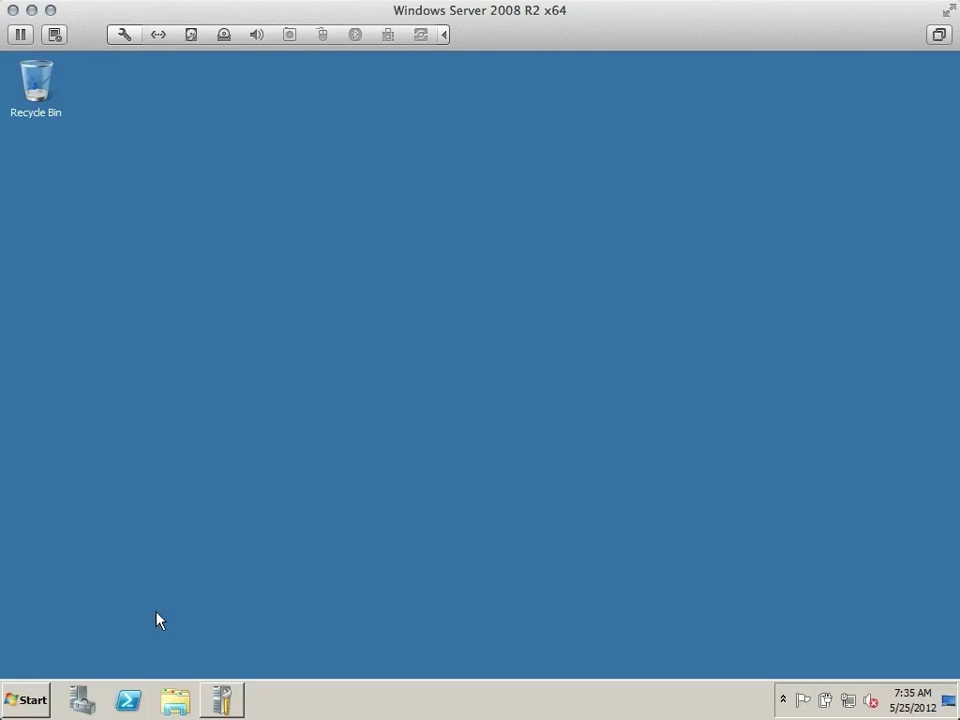
Step: Run the Puppet agent from Start > All Programs > Puppet Enterprise, then refresh the console
left_click(46, 701)
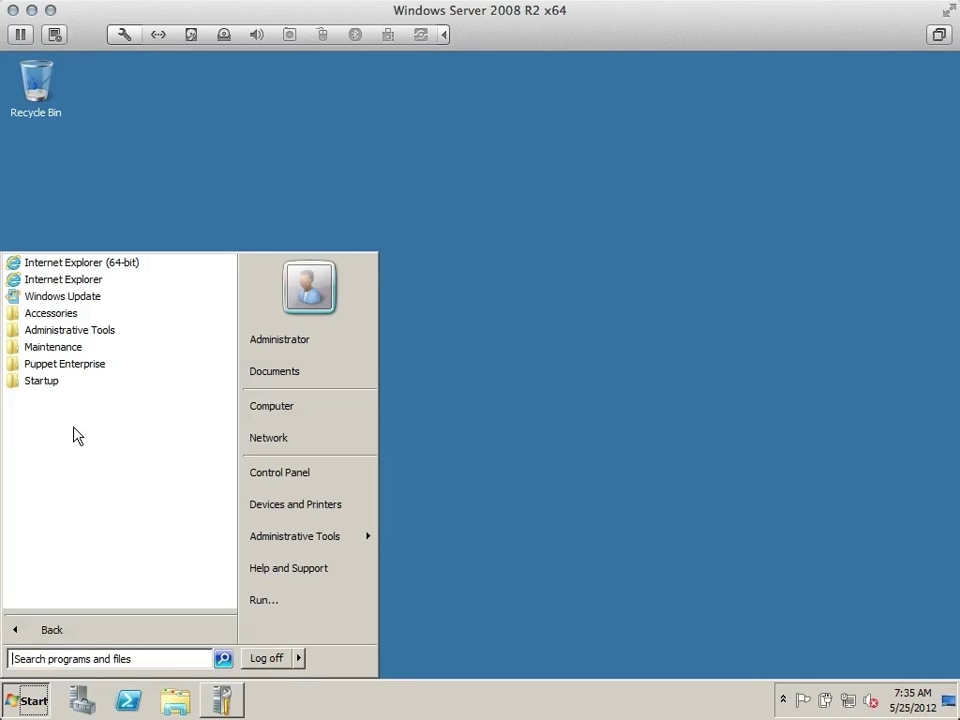
left_click(64, 366)
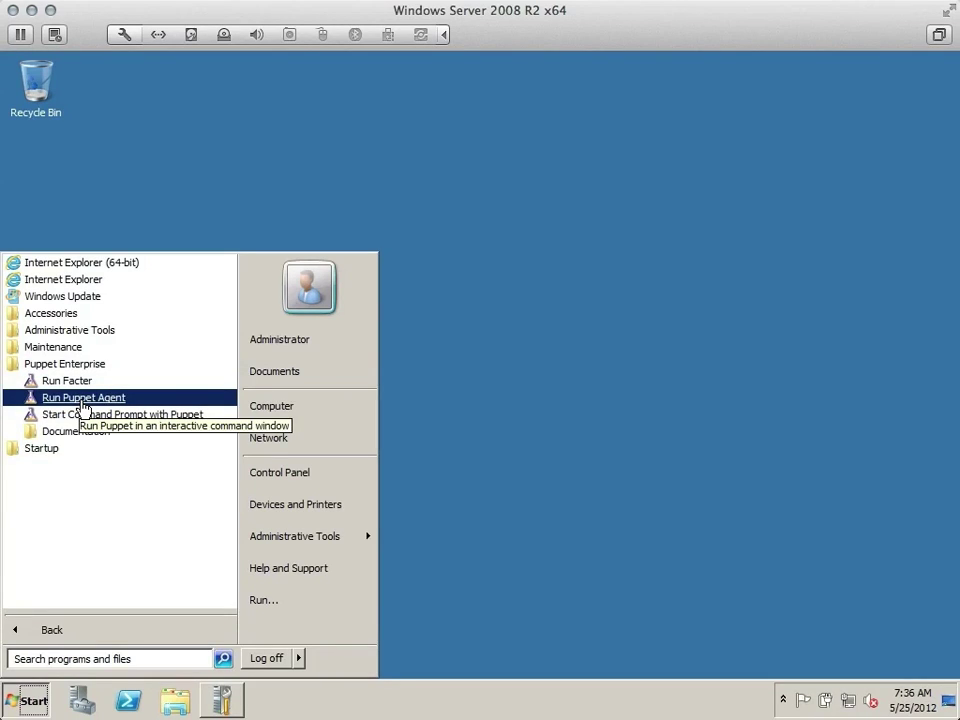
left_click(83, 400)
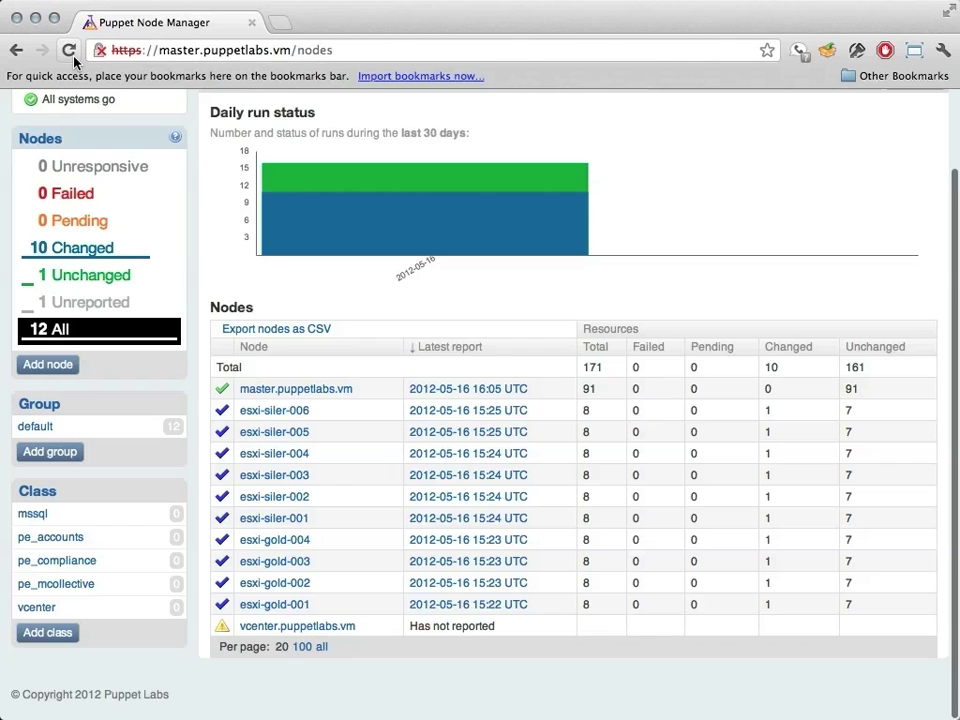
left_click(68, 50)
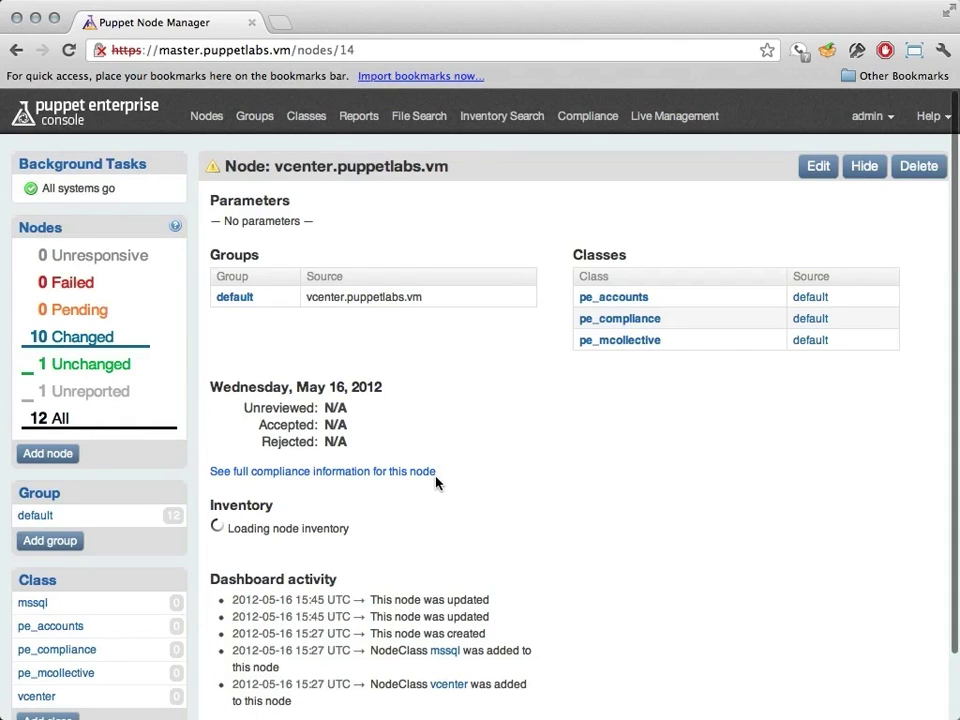
Step: Review the vcenter.puppetlabs.vm Inventory table, then reload the page to show newly reported facts
scroll(505, 485, "down", 2)
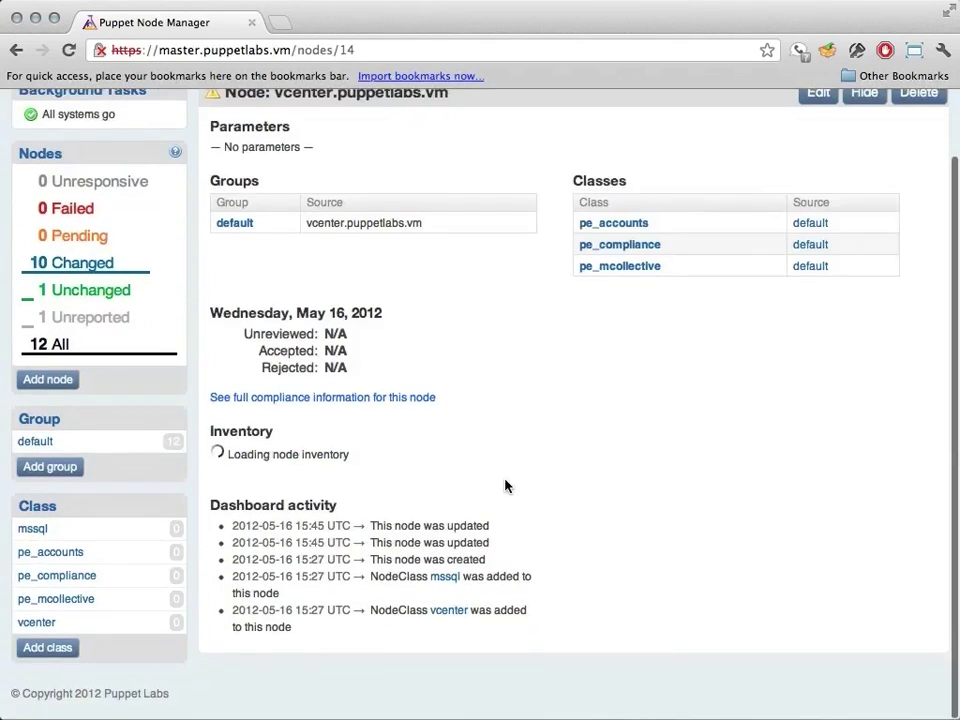
scroll(505, 485, "up", 1)
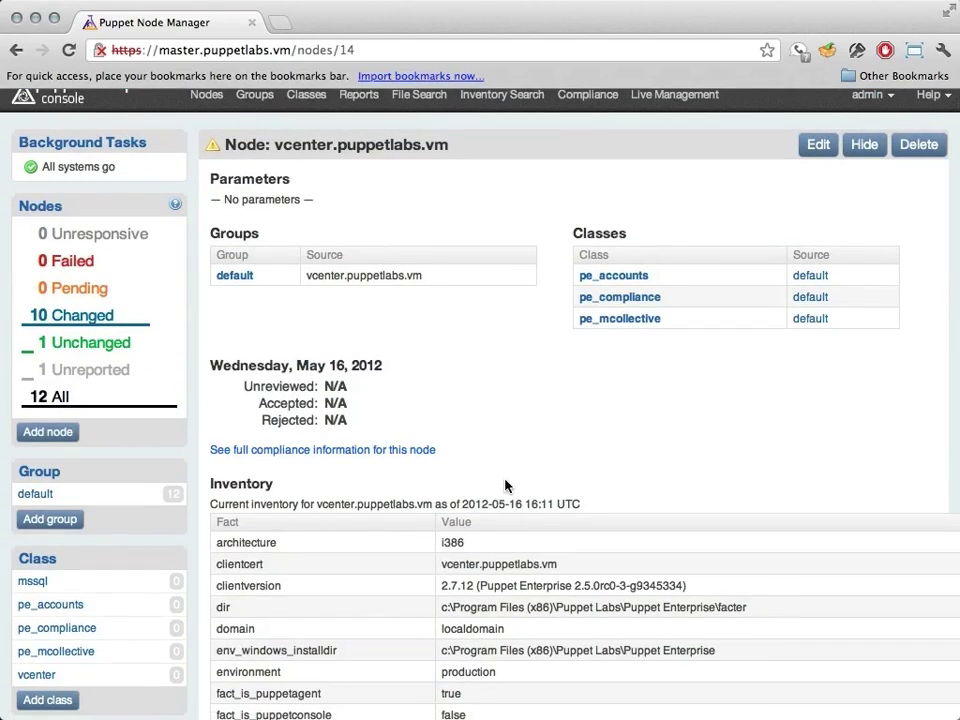
scroll(505, 485, "down", 10)
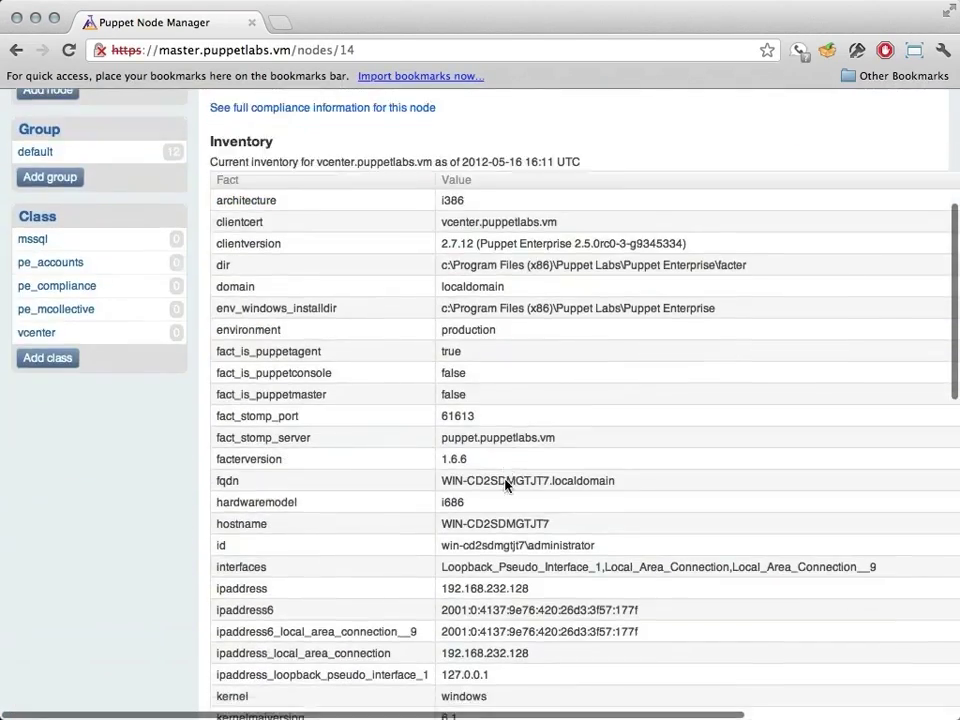
scroll(505, 485, "up", 10)
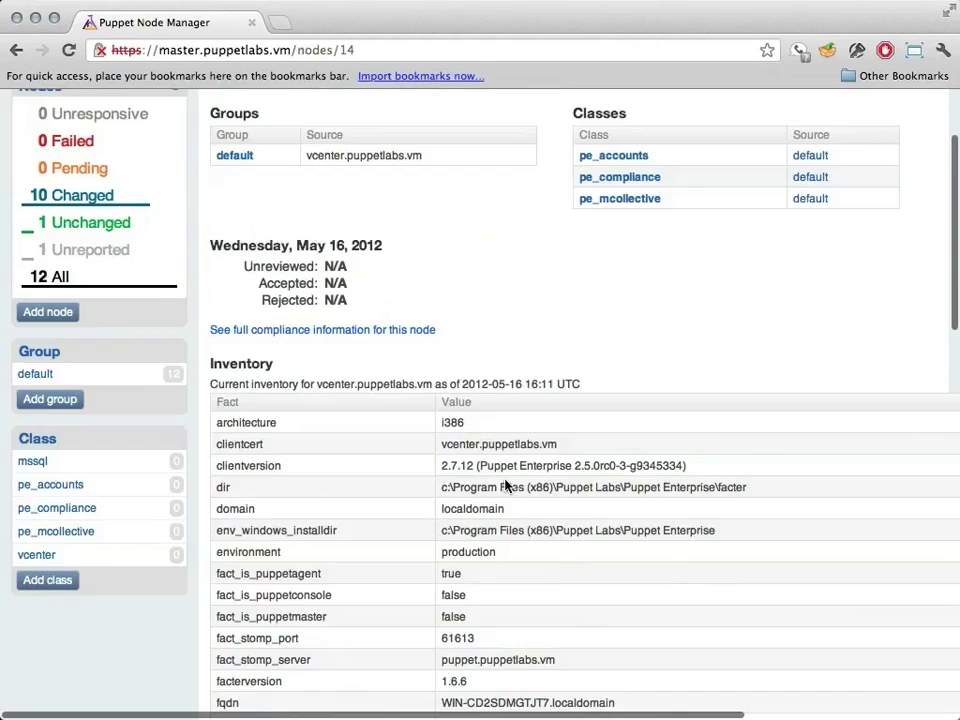
scroll(505, 485, "up", 2)
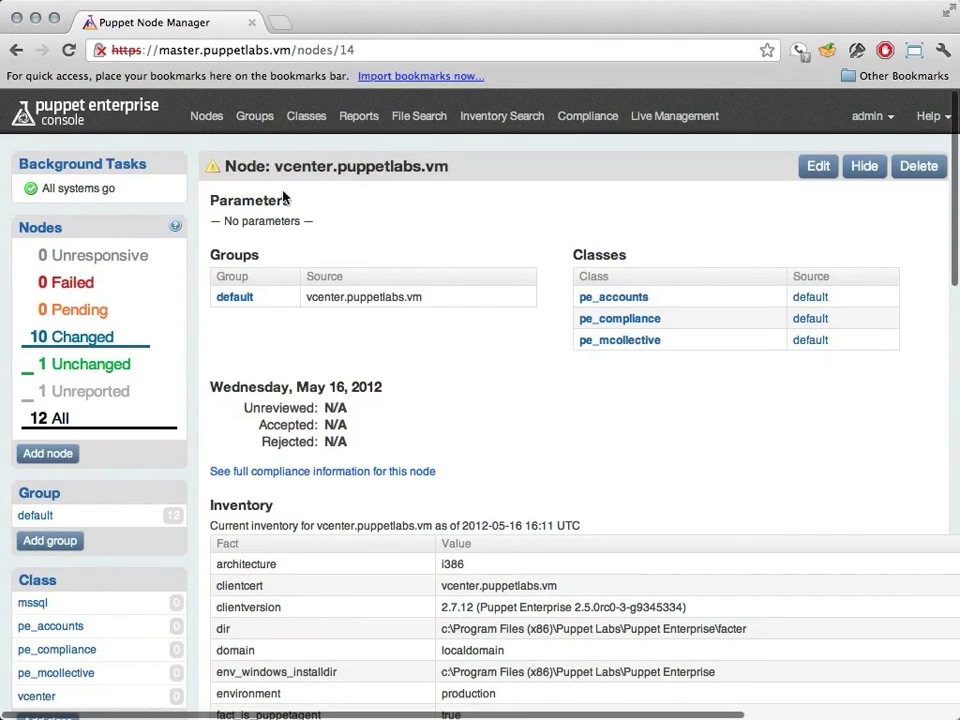
left_click(68, 49)
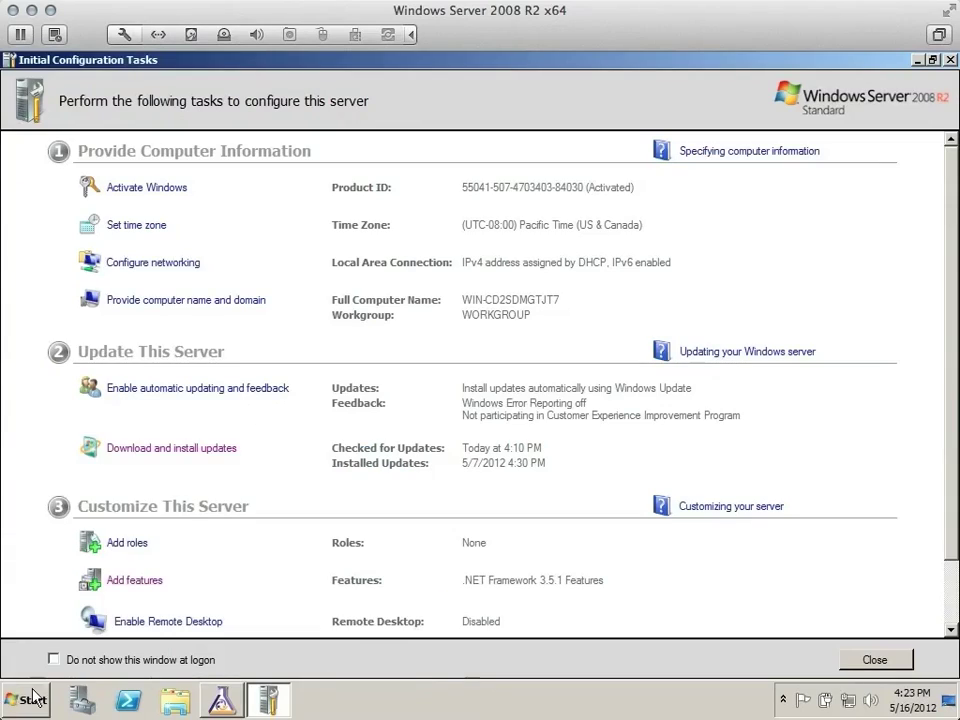
Step: Expand Microsoft SQL Server 2008 R2 under Start > All Programs while vCenter Server installs
left_click(30, 698)
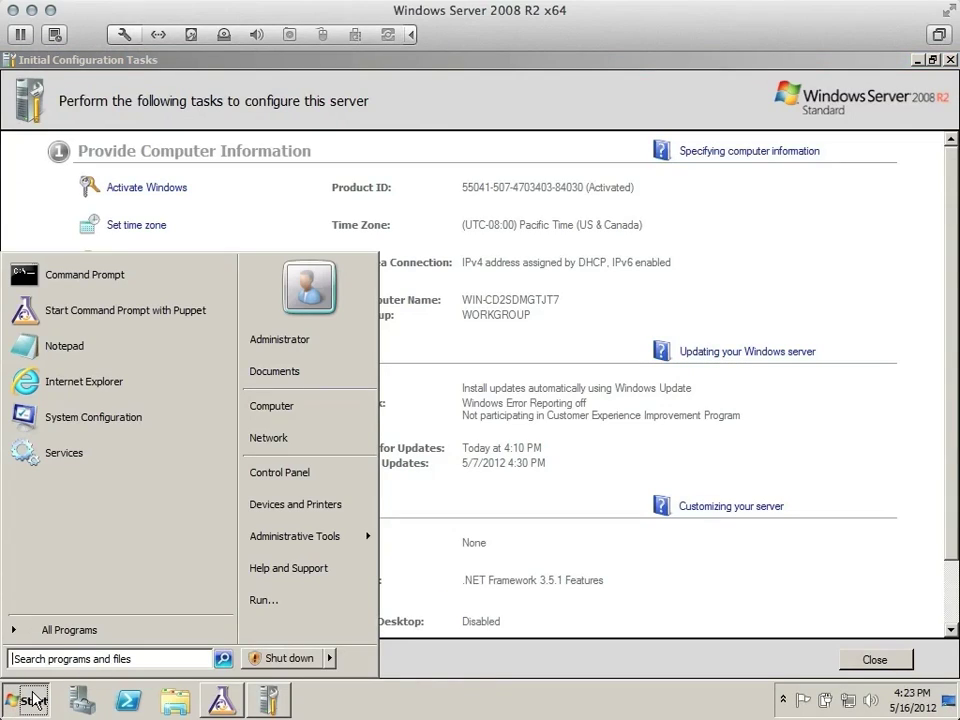
left_click(76, 638)
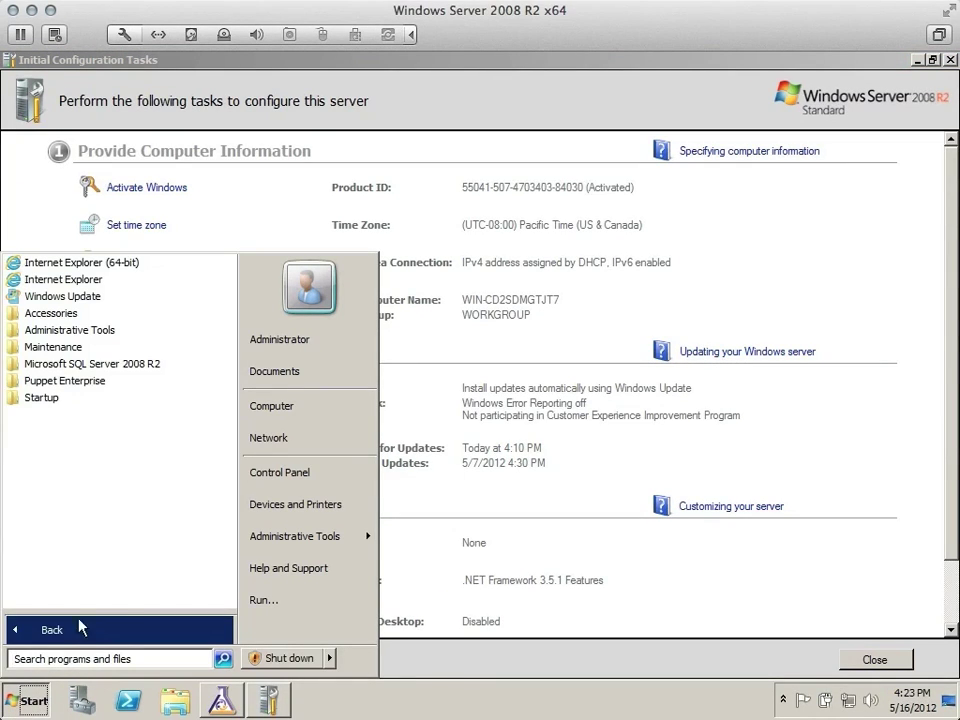
left_click(154, 364)
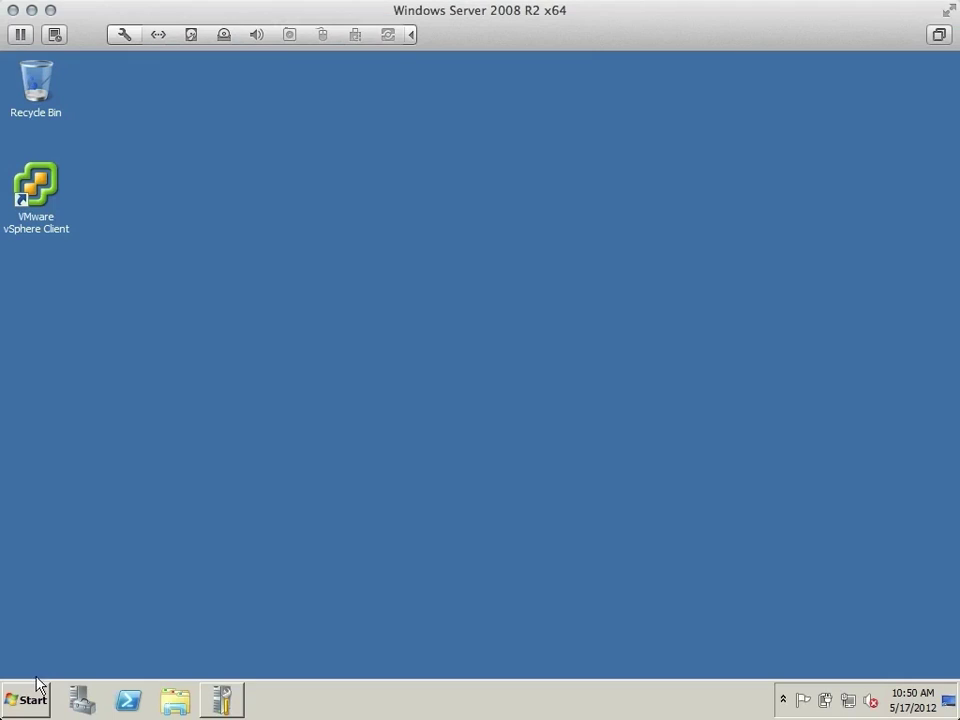
Step: Start VMware vSphere Client and log in to localhost using the Windows session credentials
left_click(34, 697)
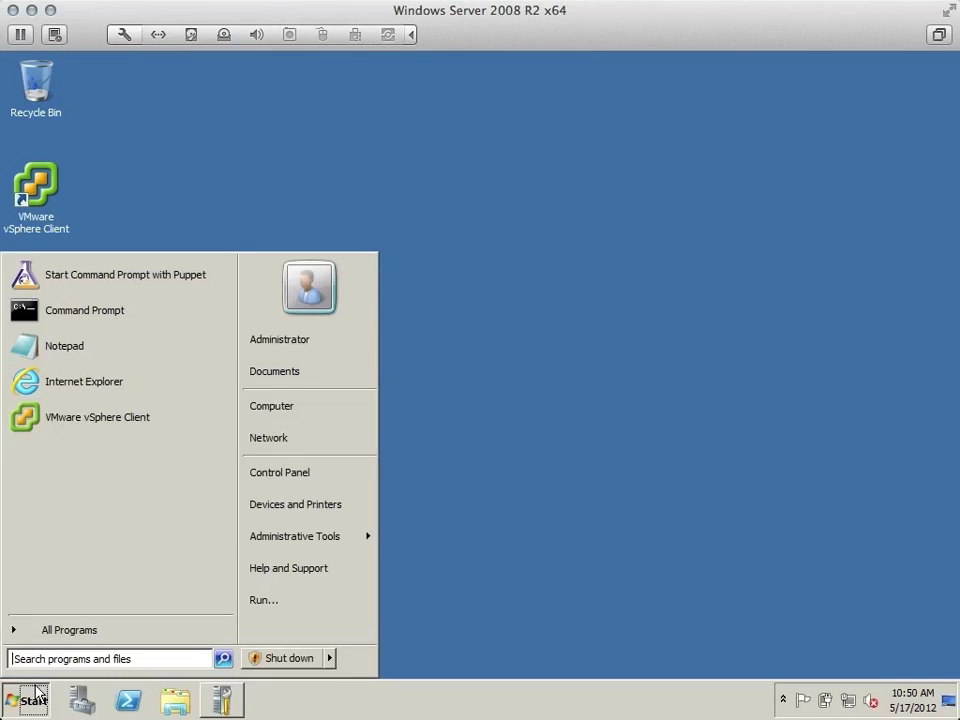
left_click(83, 629)
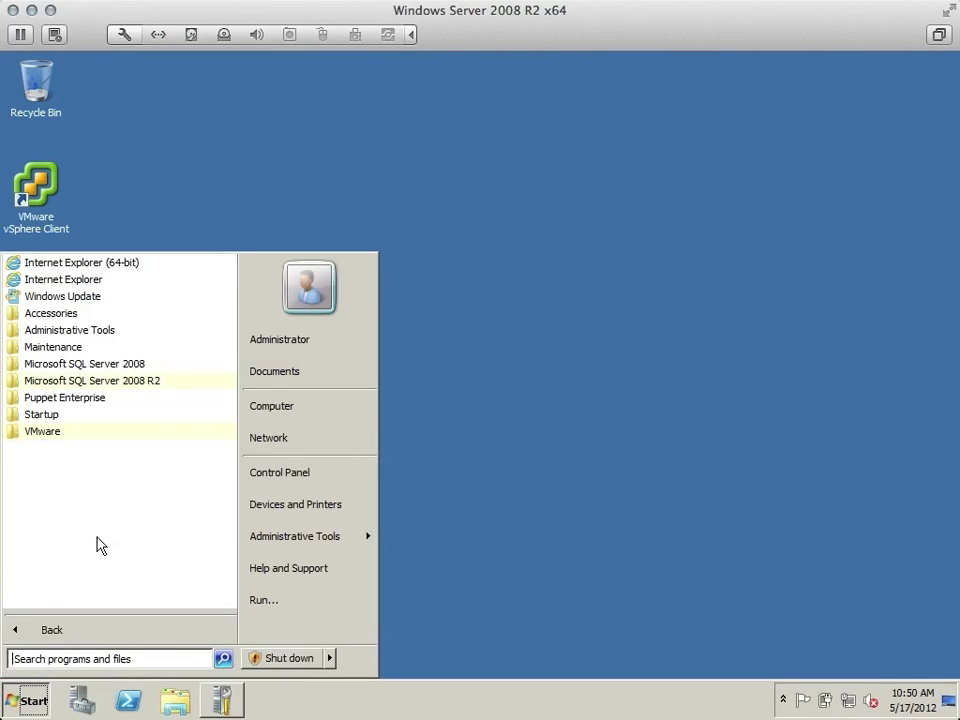
left_click(62, 440)
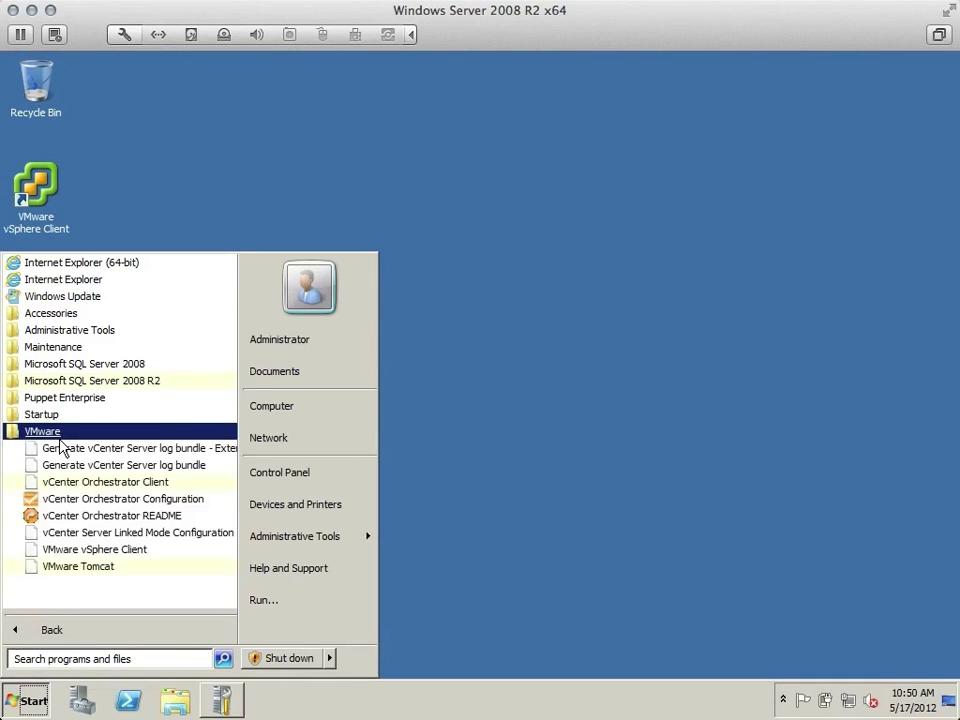
left_click(66, 548)
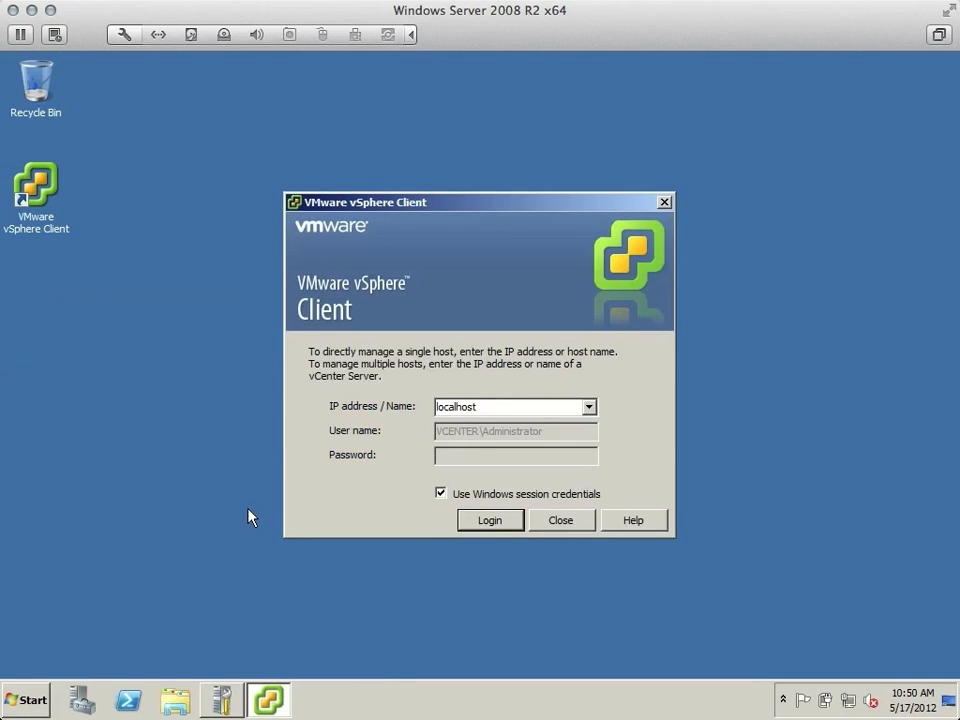
left_click(462, 524)
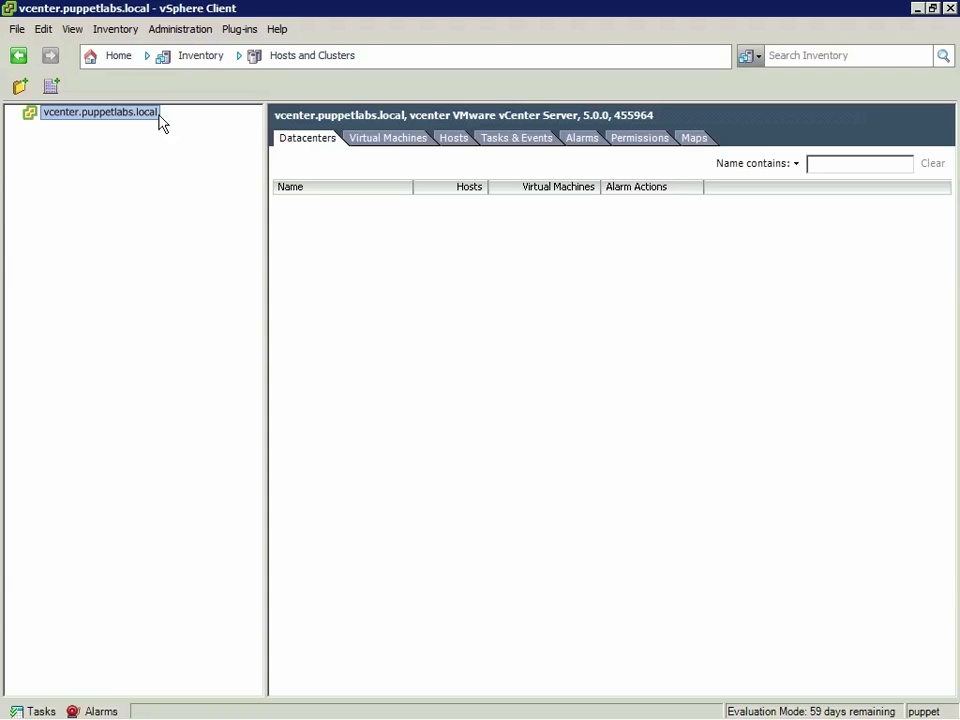
Step: Expand RazorDatacenter and GoldCluster to show host esxi-gold-001 in maintenance mode
left_click(90, 131)
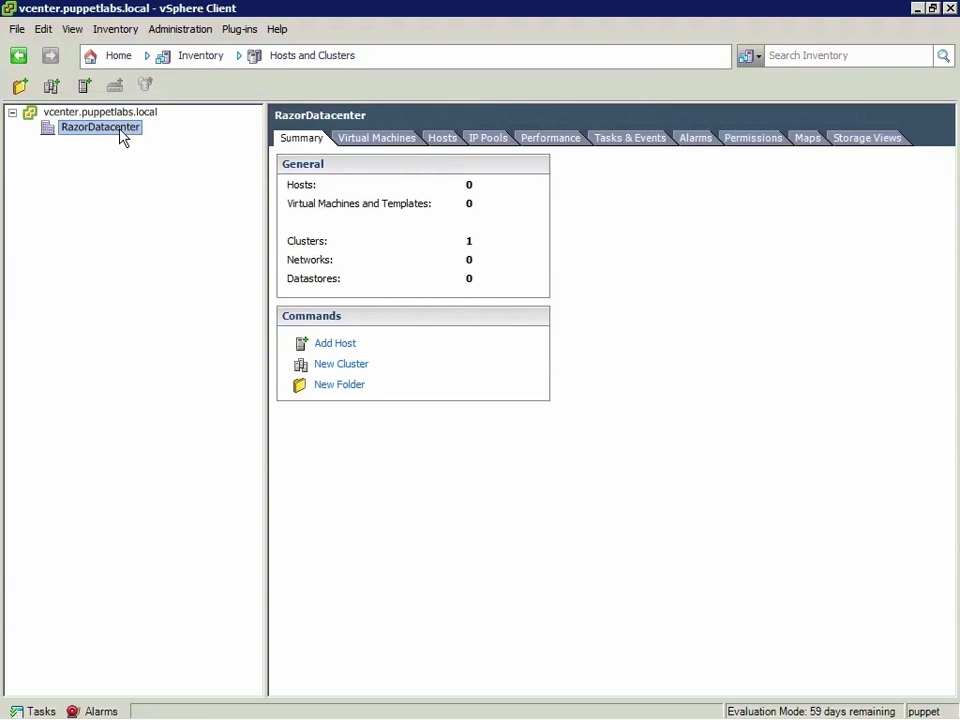
double_click(70, 134)
left_click(48, 143)
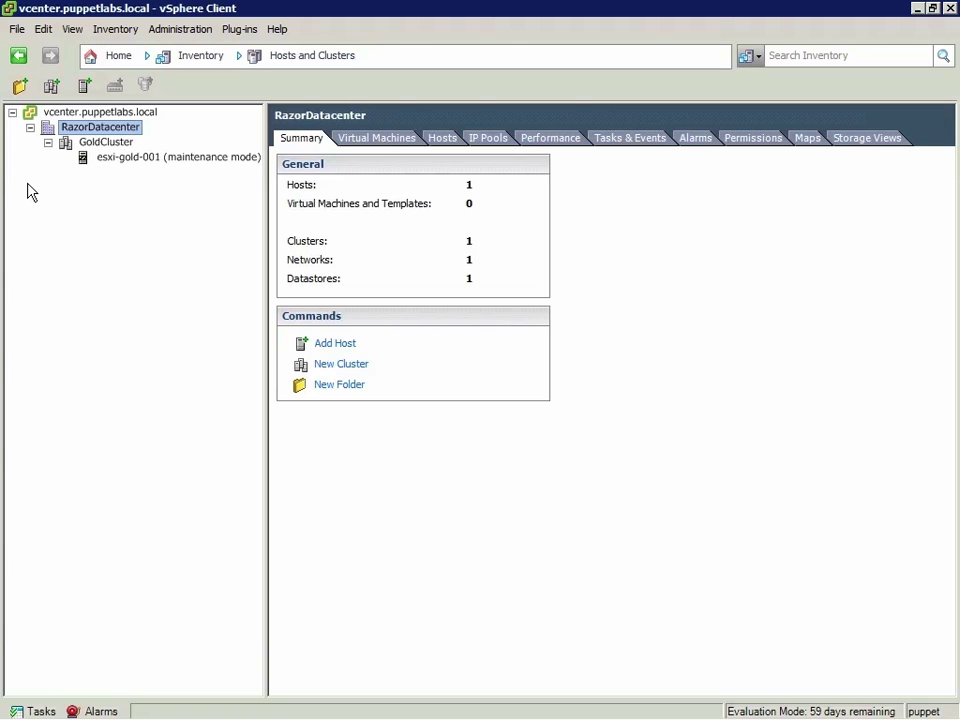